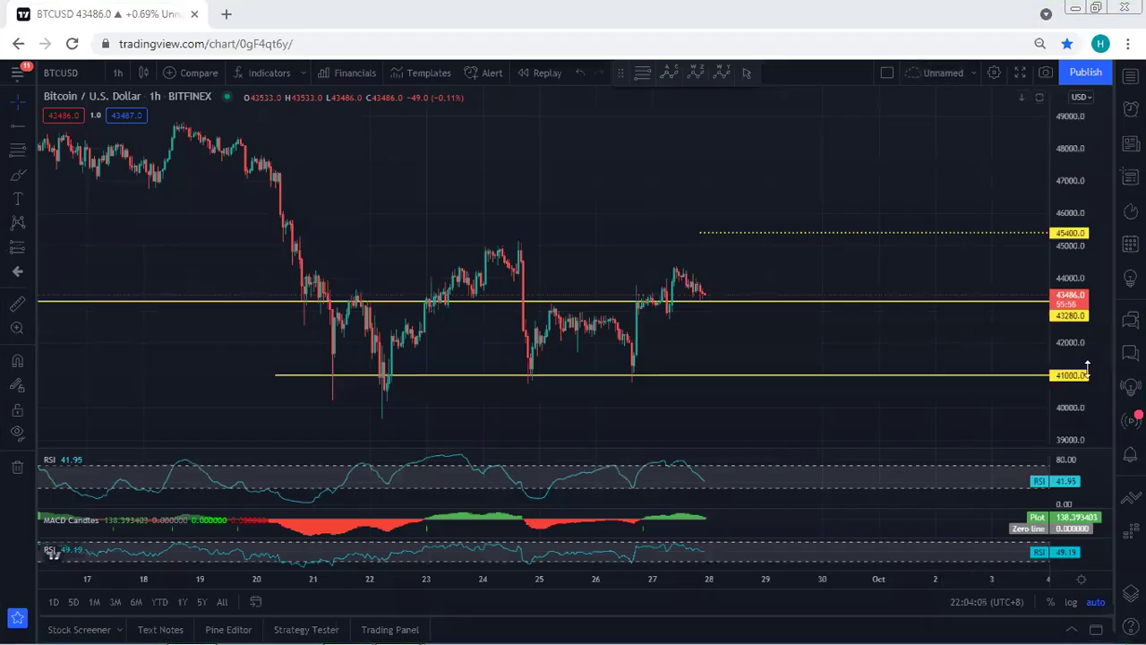
- Sketch freehand over the 25–27 September swings on the hourly chart, outlining the rebound from 41000, and clear the markings
left_click_drag(1087, 370, 1082, 348)
left_click_drag(867, 341, 887, 309)
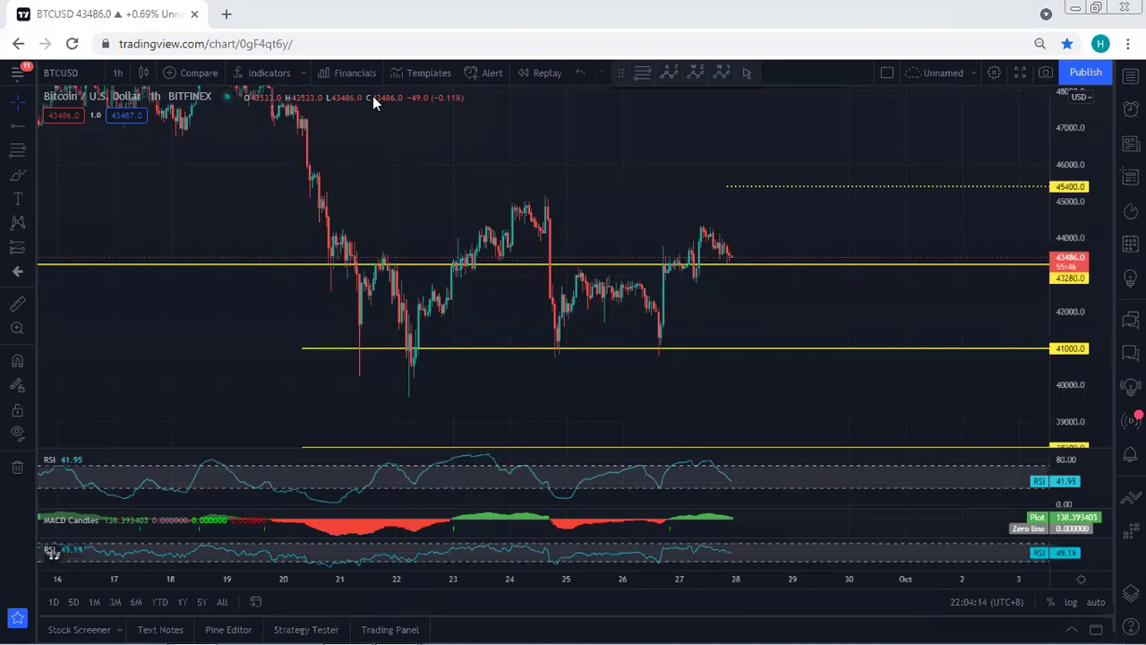
mouse_move(582, 275)
left_mouse_down()
mouse_move(610, 277)
mouse_move(656, 351)
left_mouse_up()
left_click_drag(671, 303, 699, 234)
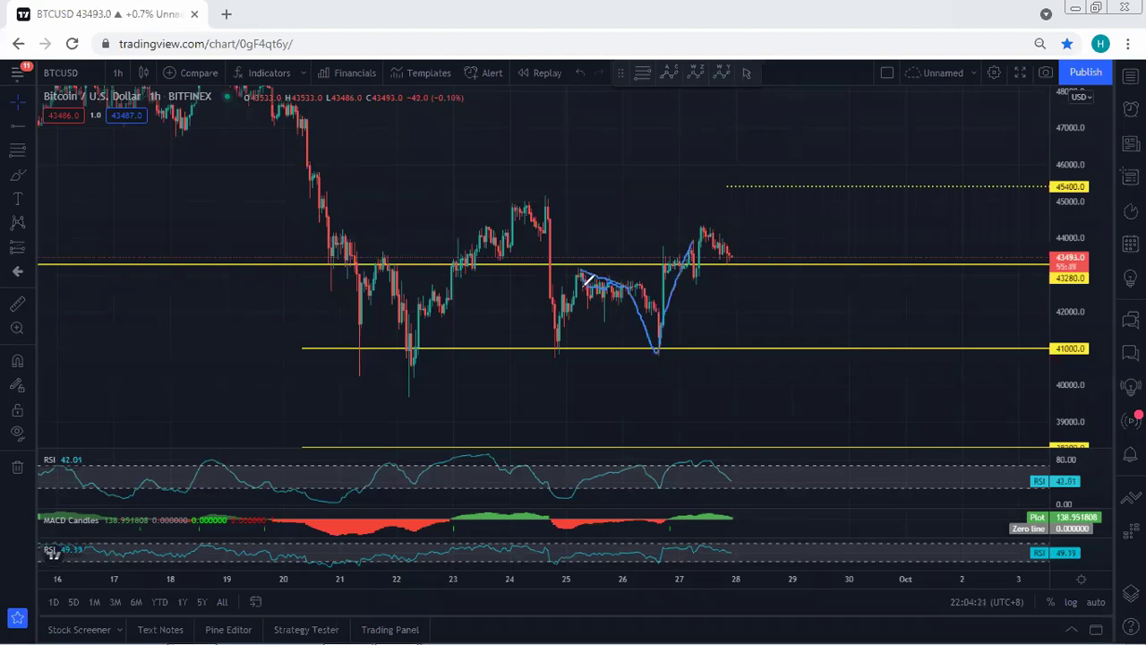
left_click_drag(584, 273, 634, 290)
left_click_drag(541, 350, 566, 354)
mouse_move(661, 341)
left_mouse_down()
mouse_move(730, 224)
mouse_move(670, 255)
mouse_move(661, 330)
left_mouse_up()
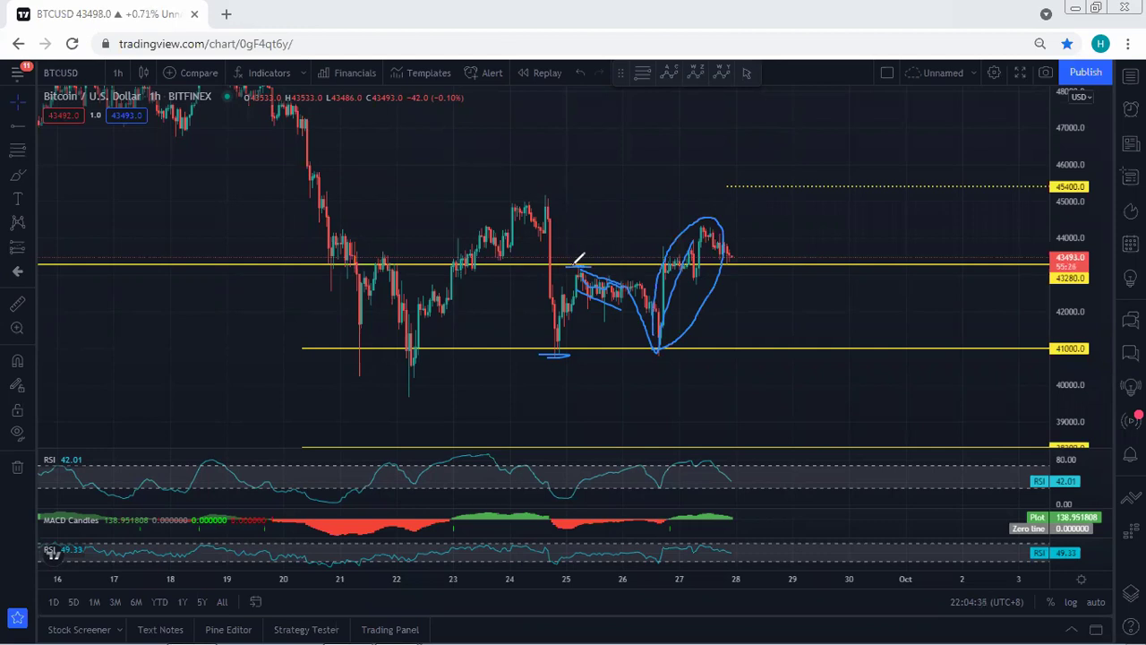
left_click_drag(544, 337, 697, 235)
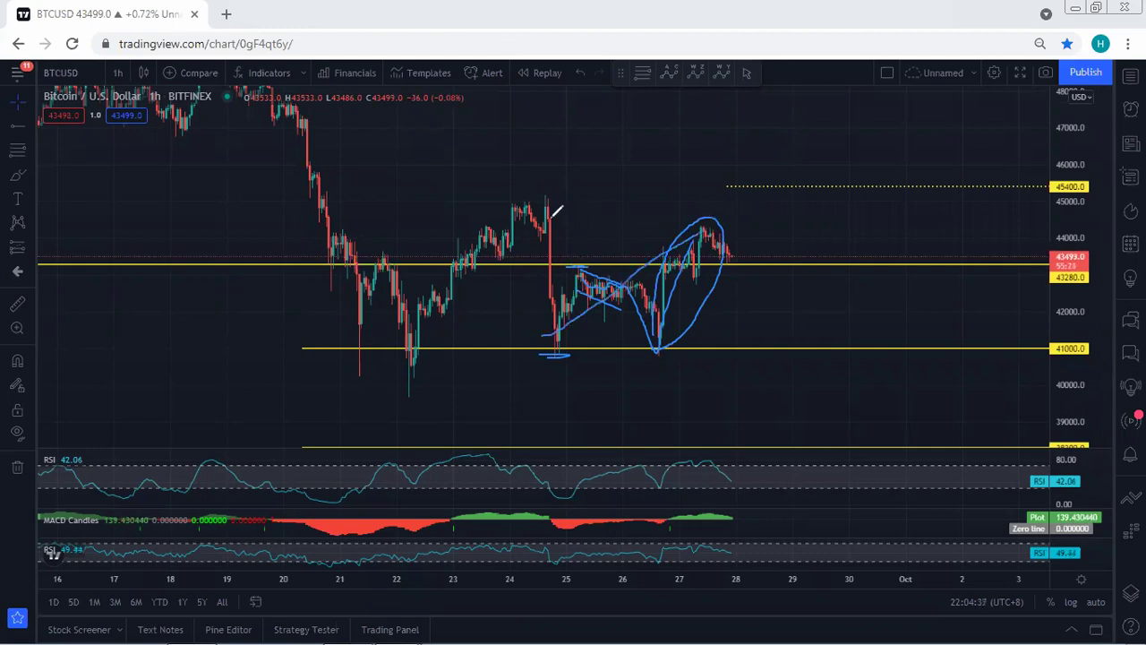
left_click_drag(540, 210, 556, 326)
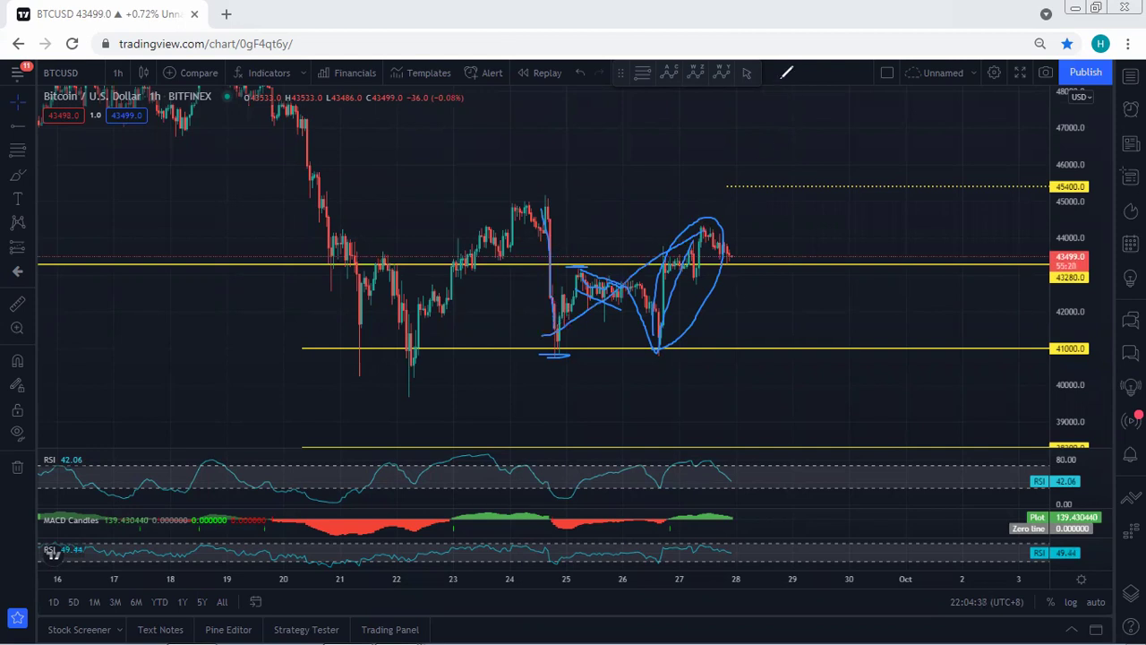
key("e")
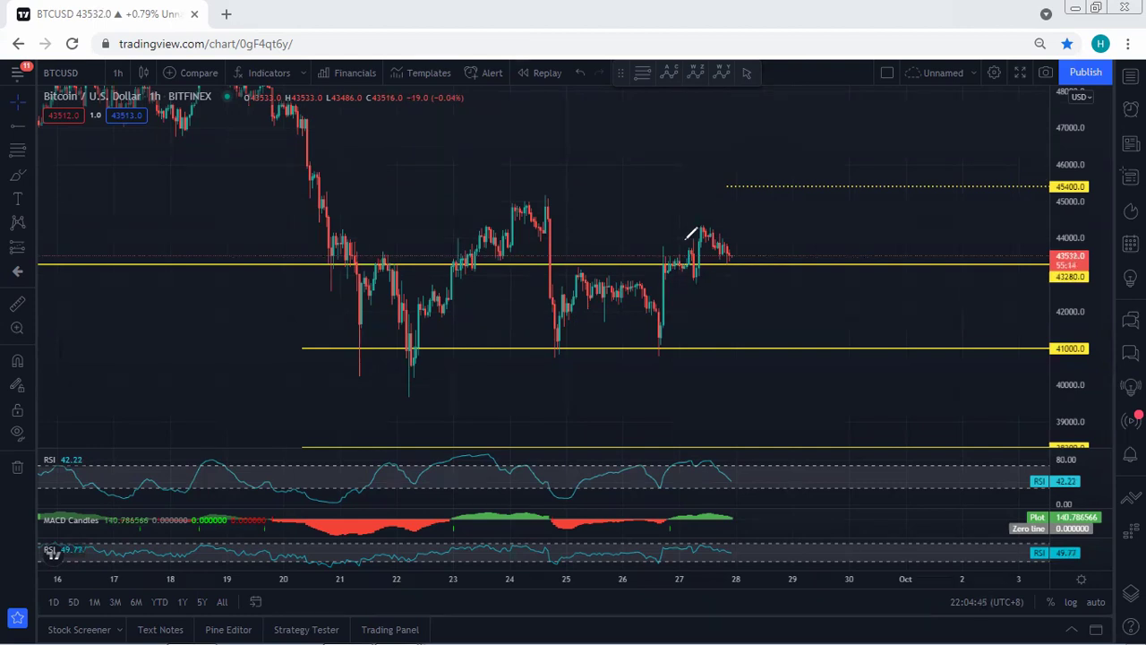
- Switch the chart to the daily timeframe and delete the horizontal line at 43280
left_click(120, 71)
left_click(136, 407)
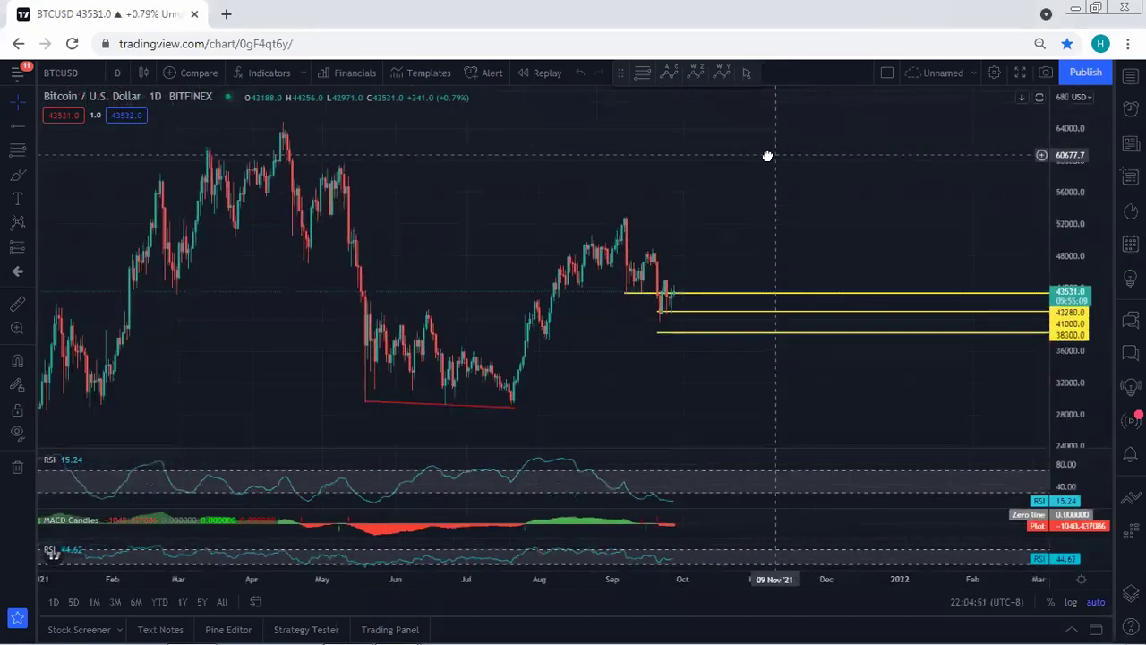
left_click(636, 306)
key("Delete")
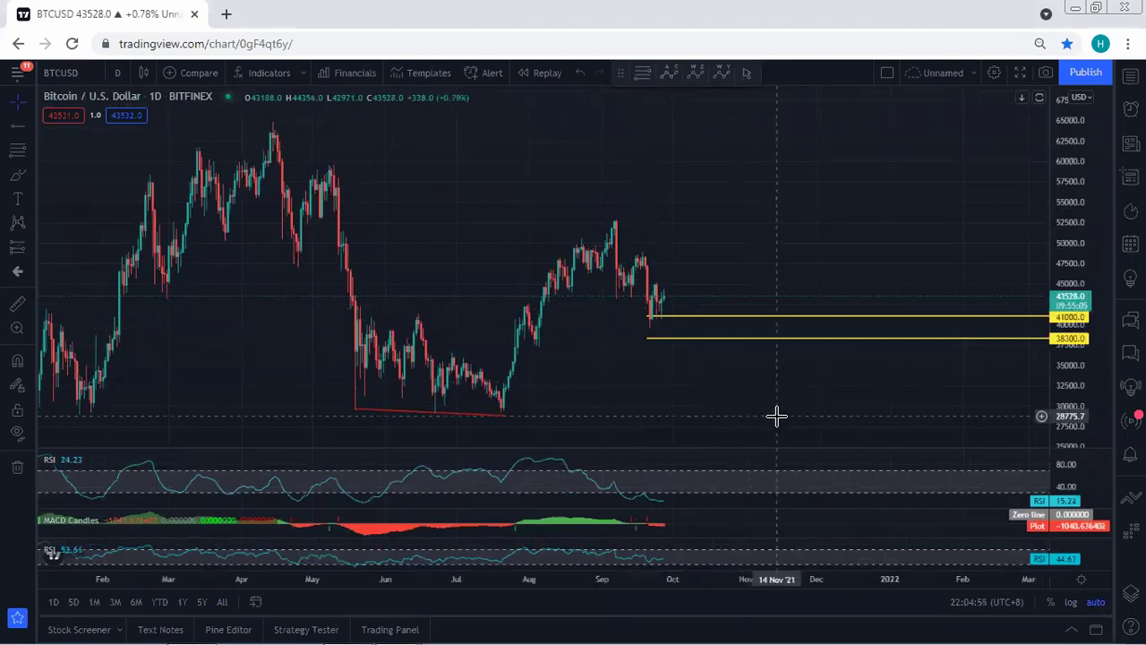
- Sketch freehand a September decline between 41000 and 38300 with a stepped recovery on the daily chart, and circle the latest indicator values
mouse_move(803, 358)
left_mouse_down()
mouse_move(782, 358)
mouse_move(805, 355)
left_mouse_up()
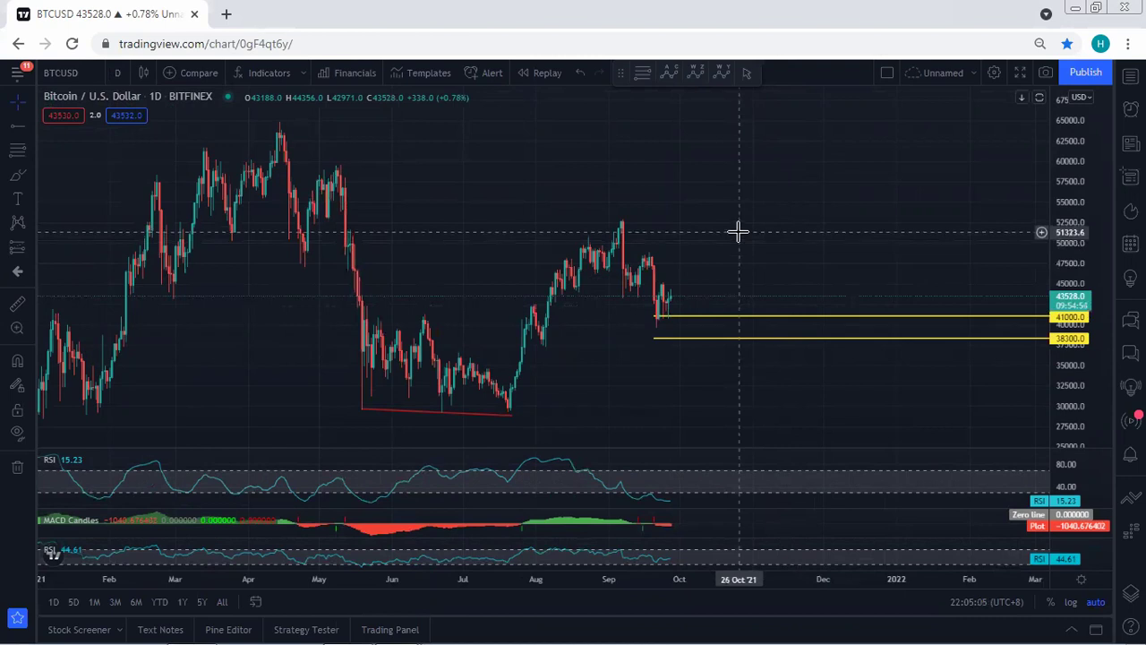
mouse_move(730, 239)
left_mouse_down()
mouse_move(744, 240)
mouse_move(721, 232)
left_mouse_up()
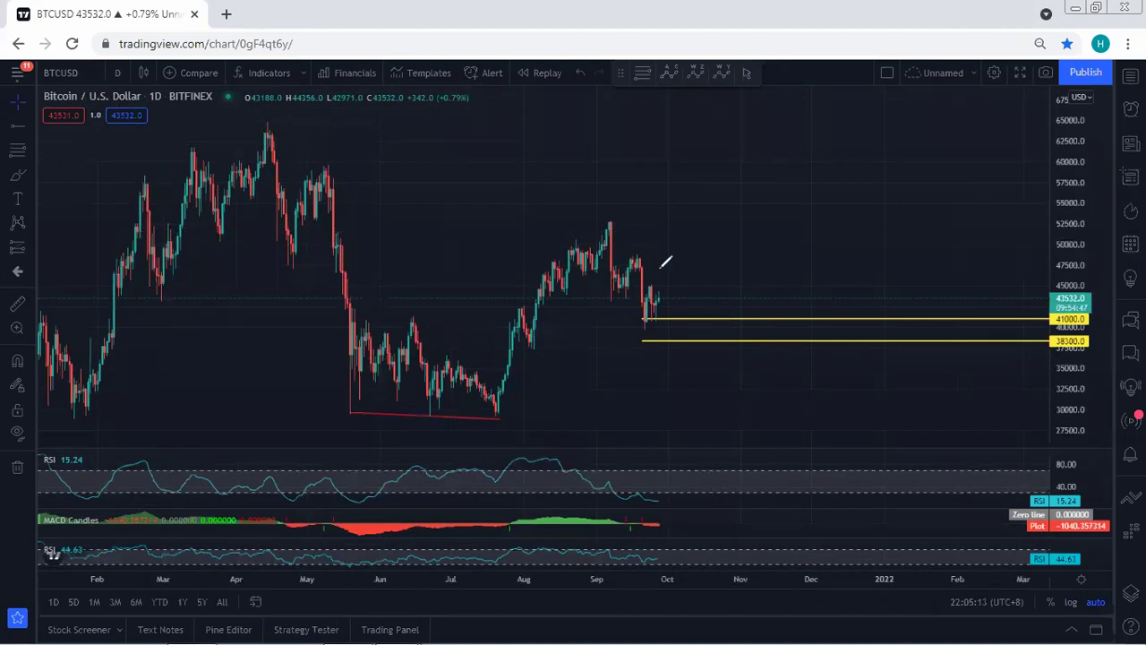
mouse_move(652, 316)
left_mouse_down()
mouse_move(655, 284)
mouse_move(642, 298)
mouse_move(652, 317)
mouse_move(660, 283)
mouse_move(677, 283)
mouse_move(642, 252)
mouse_move(678, 303)
mouse_move(679, 334)
left_mouse_up()
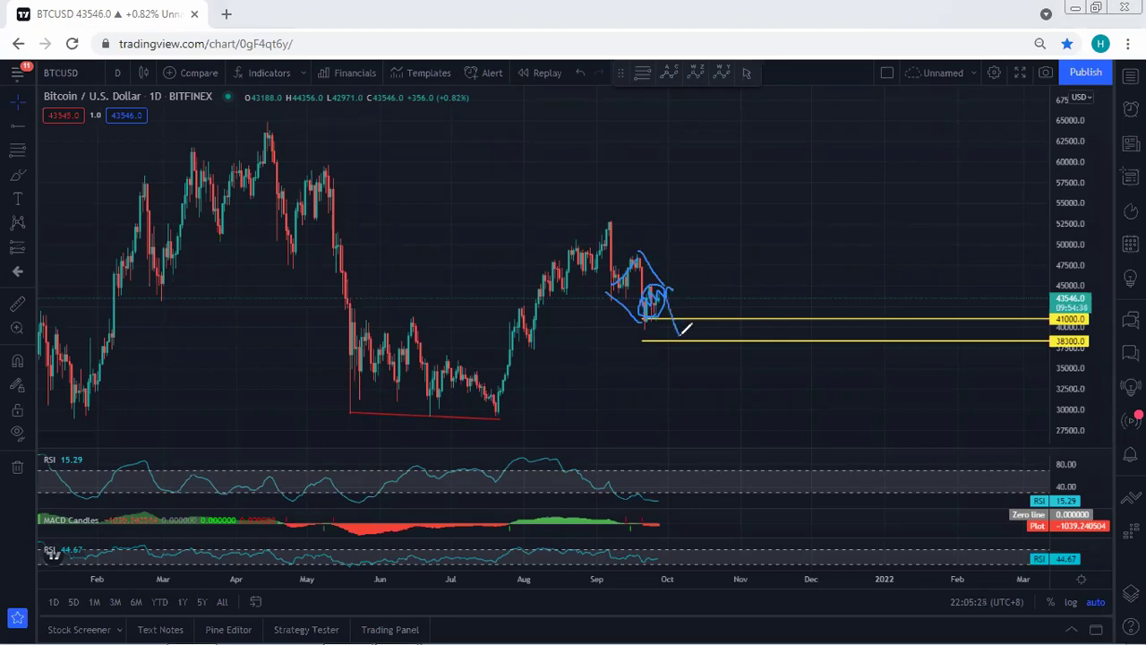
mouse_move(633, 452)
left_mouse_down()
mouse_move(632, 502)
mouse_move(680, 524)
mouse_move(657, 474)
left_mouse_up()
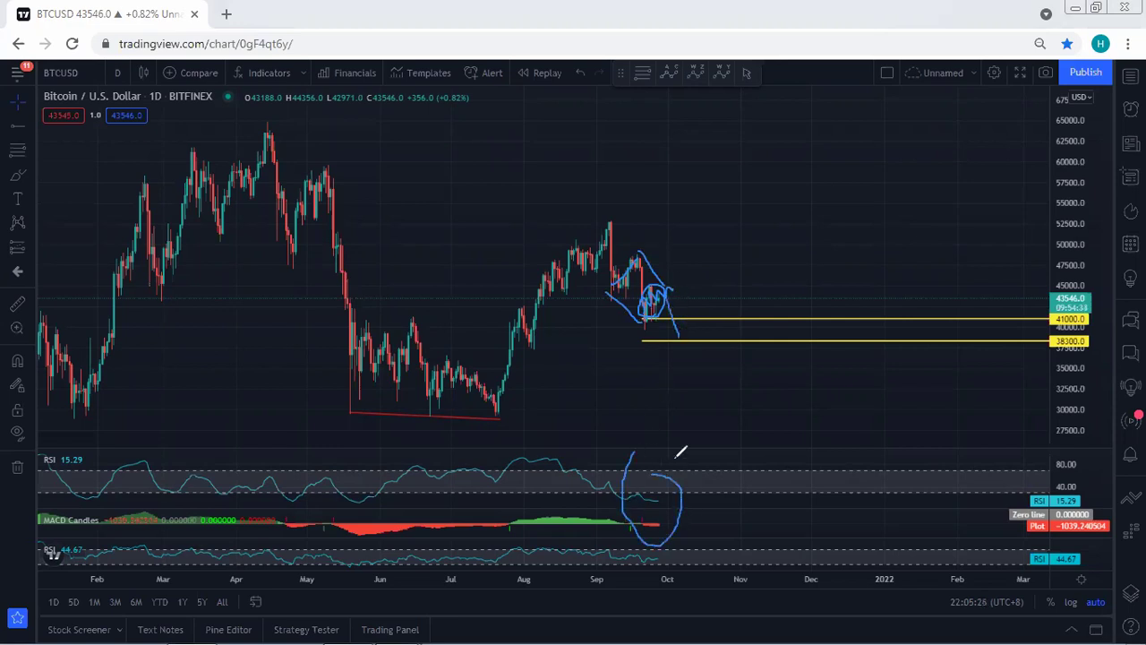
left_click_drag(680, 333, 748, 232)
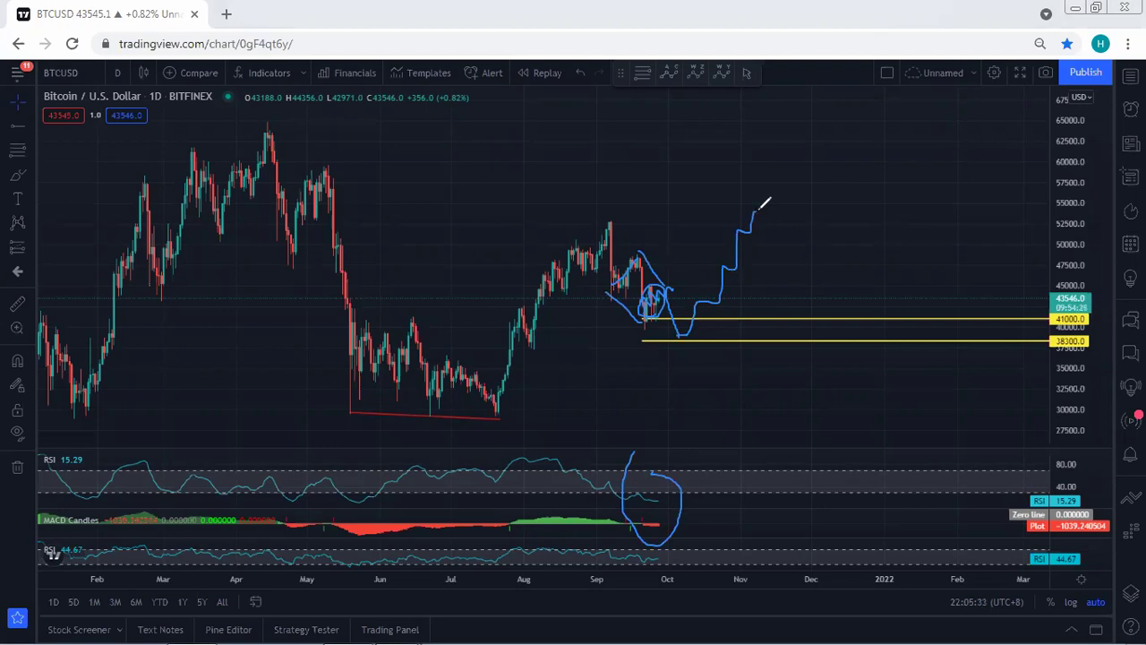
left_click_drag(581, 224, 633, 223)
- Undo all freehand markings on the daily chart
key("ctrl+z")
key("ctrl+z")
key("ctrl+z")
key("ctrl+z")
key("ctrl+z")
key("ctrl+z")
key("ctrl+z")
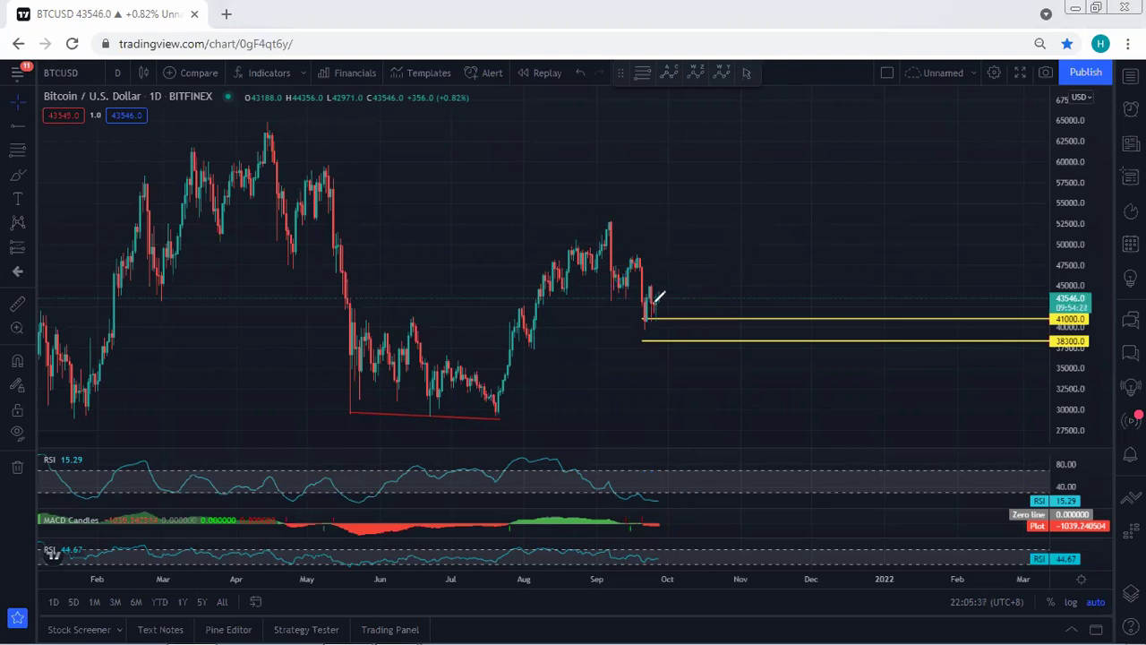
- Sketch freehand a rebound curve and the September falling swings on the daily chart, mark the latest RSI area, and clear the markings
mouse_move(652, 306)
left_mouse_down()
mouse_move(672, 290)
mouse_move(697, 214)
left_mouse_up()
mouse_move(641, 255)
left_mouse_down()
mouse_move(668, 287)
mouse_move(640, 317)
left_mouse_up()
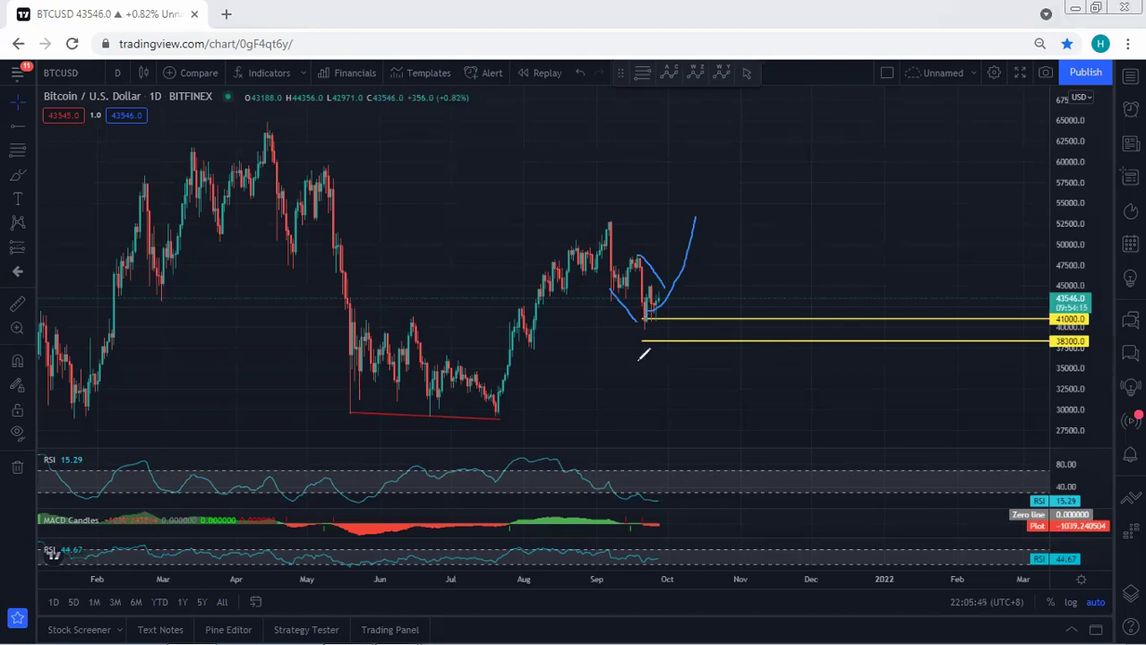
mouse_move(651, 464)
left_mouse_down()
mouse_move(657, 529)
mouse_move(673, 491)
left_mouse_up()
key("e")
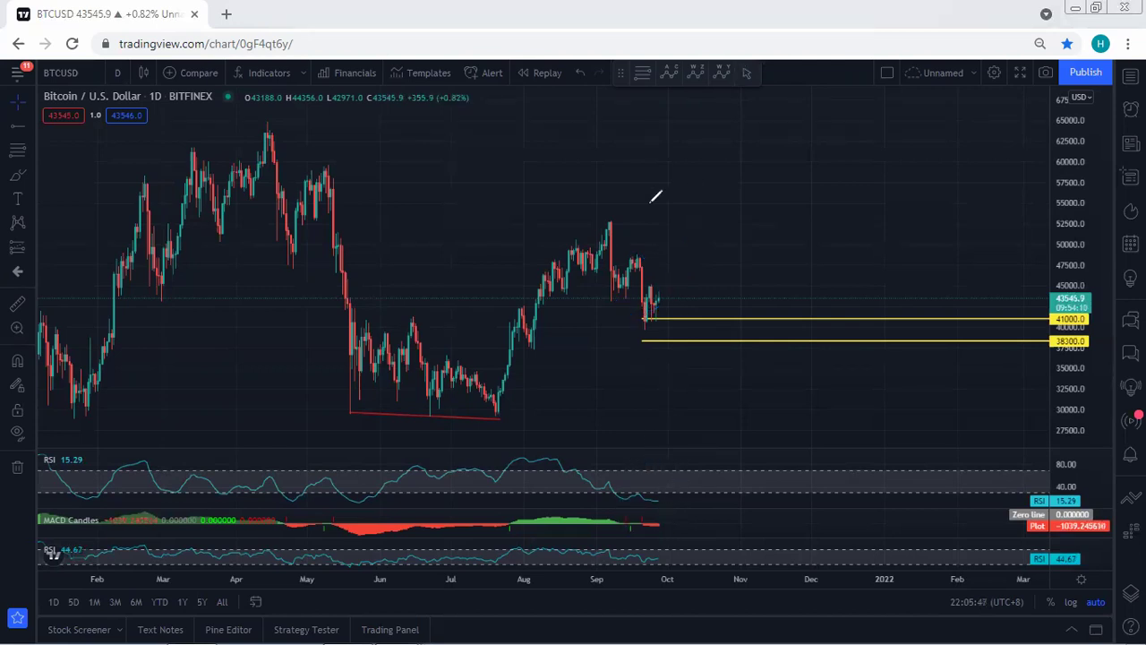
mouse_move(608, 223)
left_mouse_down()
mouse_move(610, 271)
mouse_move(645, 278)
mouse_move(648, 308)
left_mouse_up()
mouse_move(654, 316)
left_mouse_down()
mouse_move(663, 280)
mouse_move(643, 311)
mouse_move(664, 285)
mouse_move(675, 332)
left_mouse_up()
- Switch the chart to the 4-hour timeframe
left_click(116, 70)
left_click(129, 360)
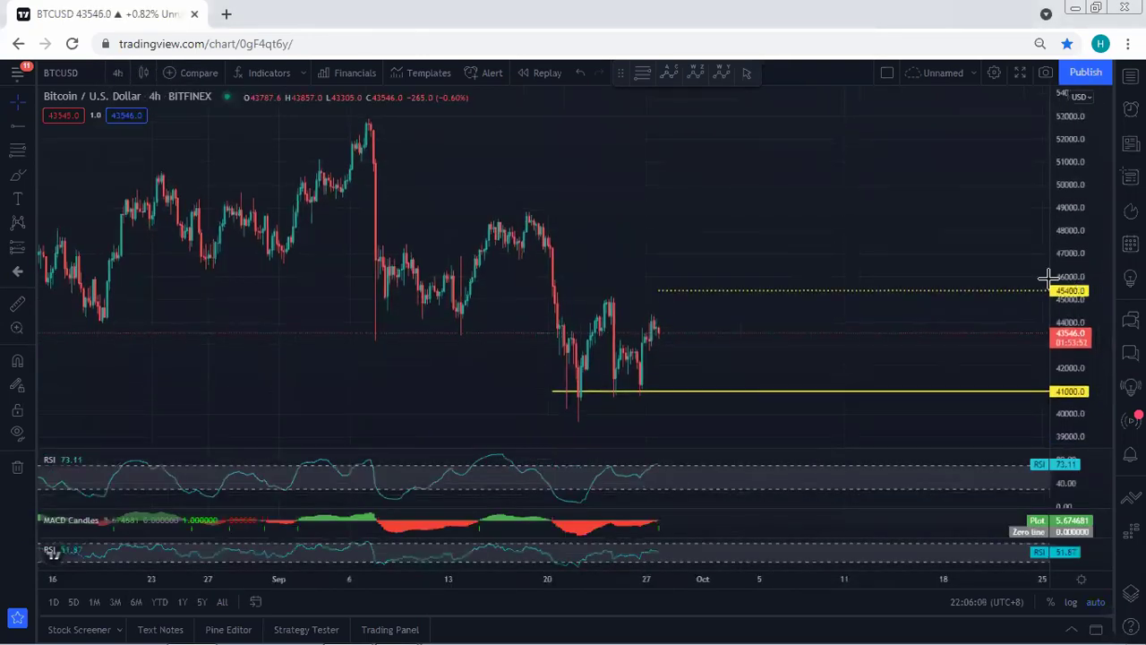
left_click_drag(766, 339, 814, 338)
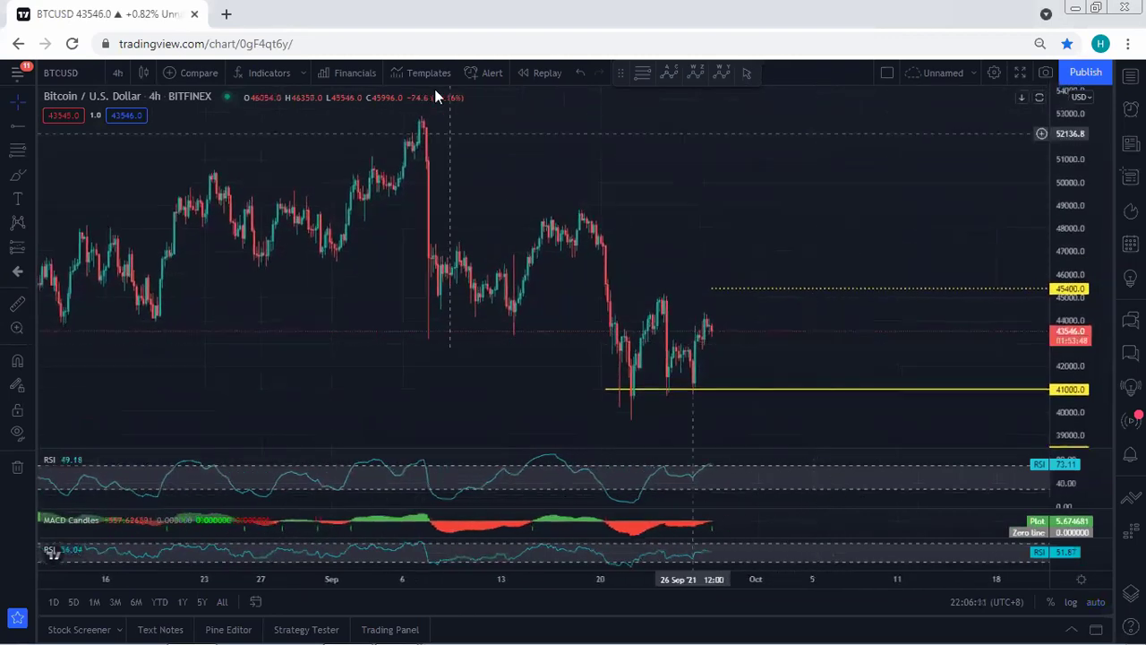
- Underline the early and late September price lows on the 4-hour chart with freehand strokes
key("ctrl+shift+3")
left_click_drag(617, 423, 642, 422)
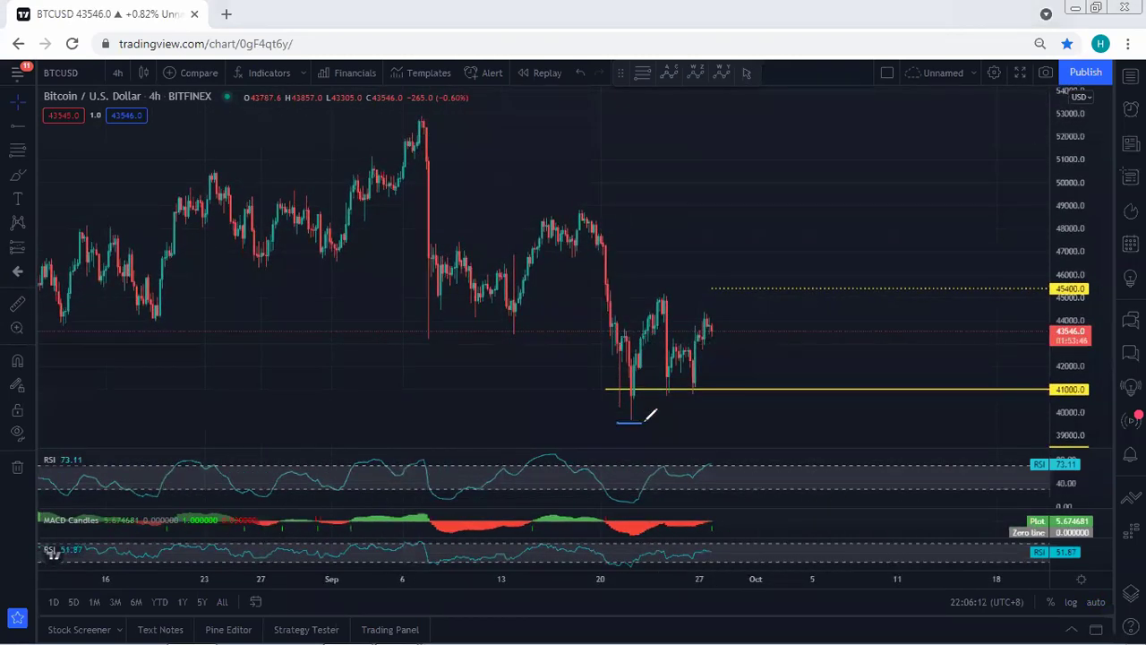
left_click_drag(415, 338, 452, 340)
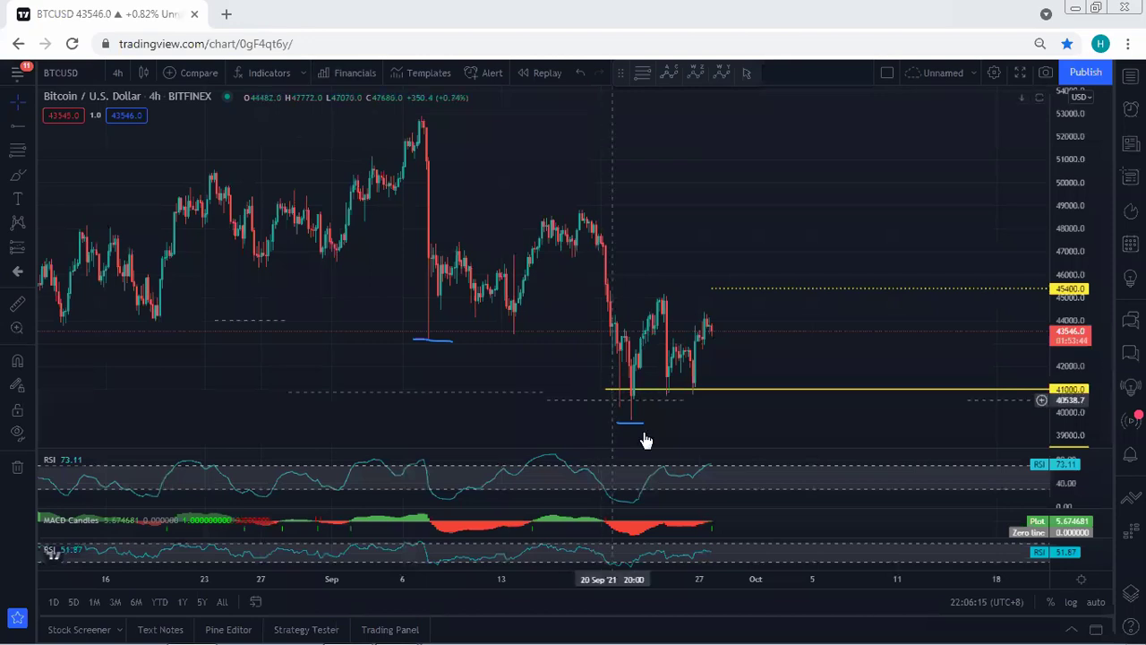
- Enlarge the MACD Candles and RSI panes in turn to compare their troughs with the two price lows, and restore the chart
double_click(761, 517)
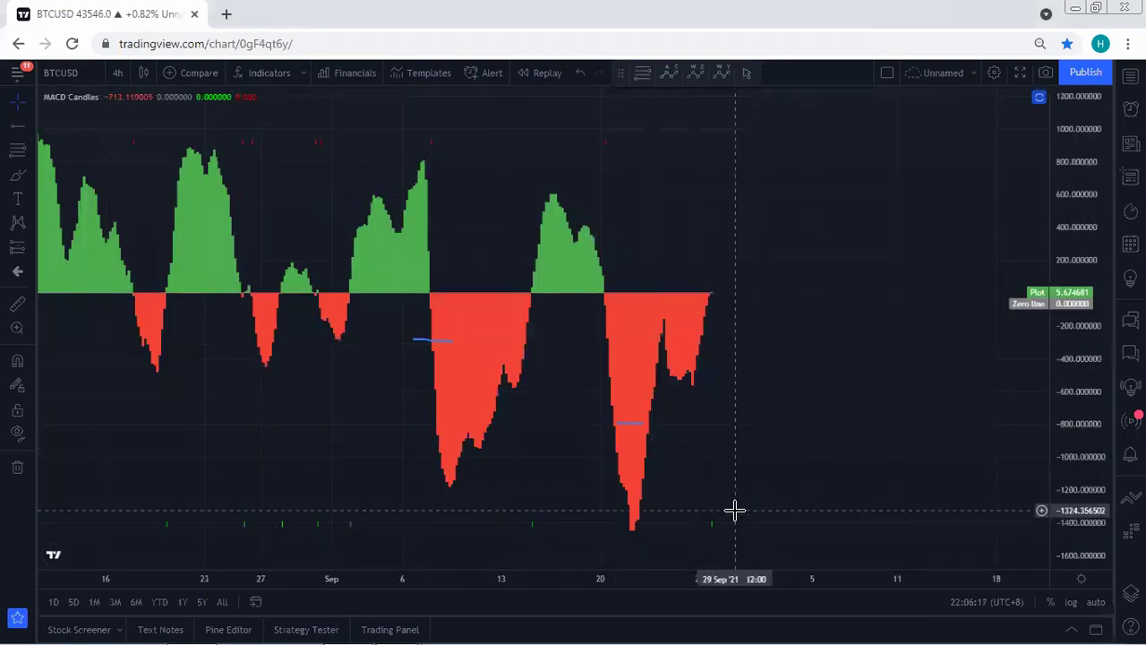
double_click(774, 475)
double_click(793, 472)
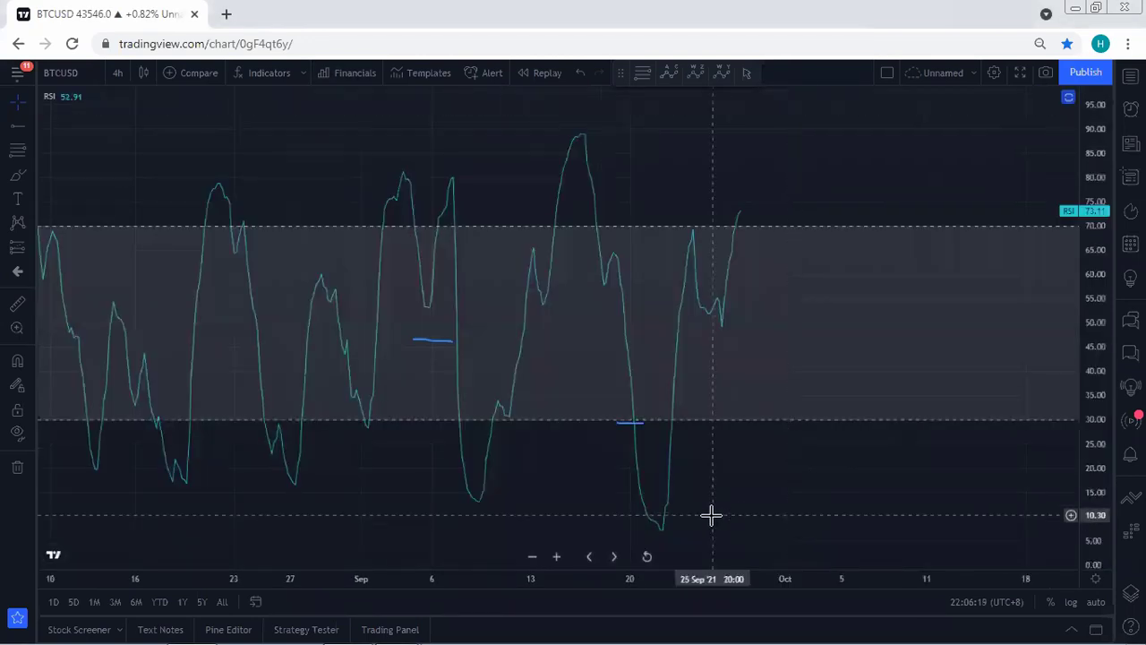
double_click(724, 481)
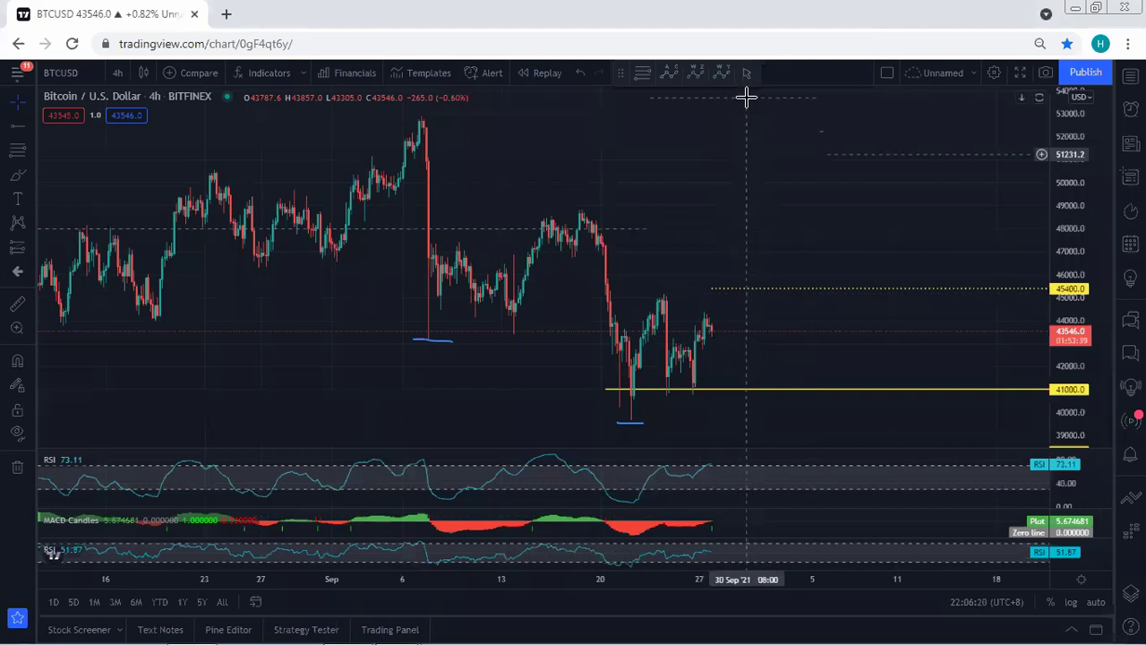
- Mark the two September lows again with freehand strokes and clear all markings
mouse_move(647, 408)
left_mouse_down()
mouse_move(699, 277)
mouse_move(620, 342)
mouse_move(632, 413)
left_mouse_up()
mouse_move(403, 309)
left_mouse_down()
mouse_move(546, 192)
mouse_move(466, 315)
mouse_move(472, 328)
left_mouse_up()
key("Escape")
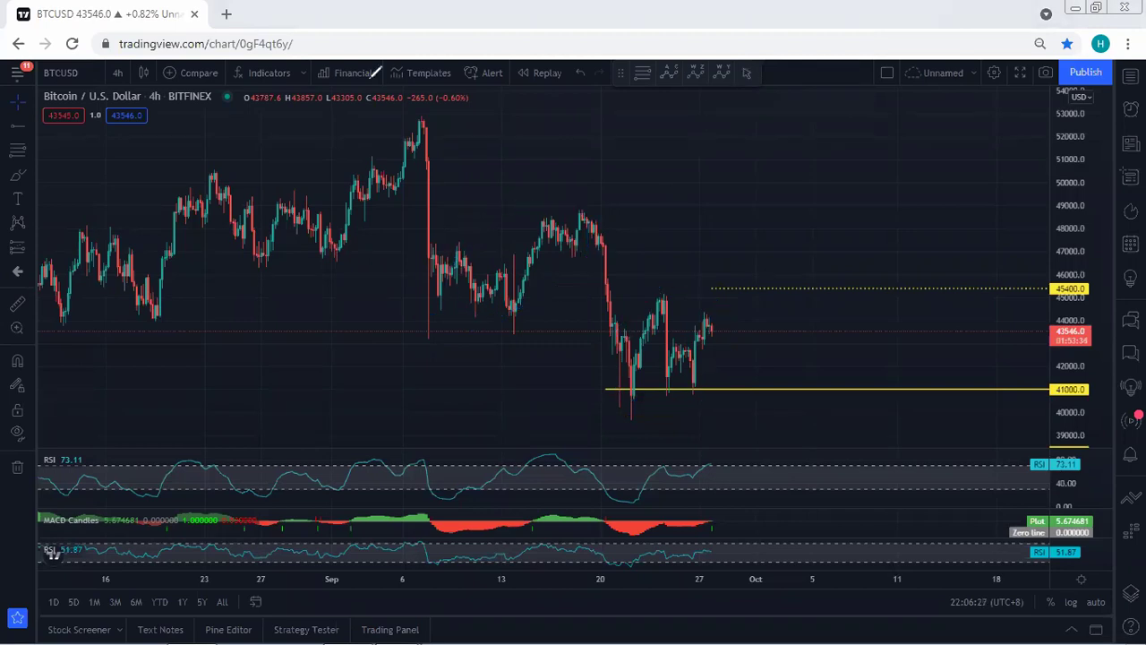
- Draw two descending trend lines, one from 53130.1 to 42934.3 above the price and one from 46790.6 to 38815.0 below it
left_click(30, 130)
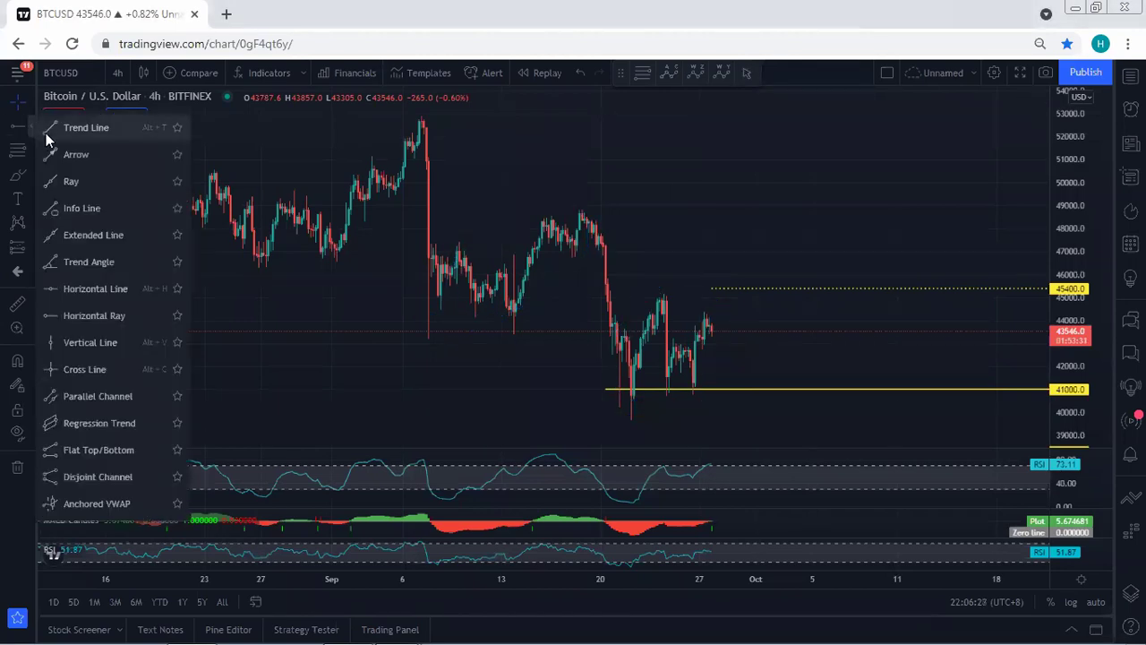
left_click(81, 128)
left_click(419, 112)
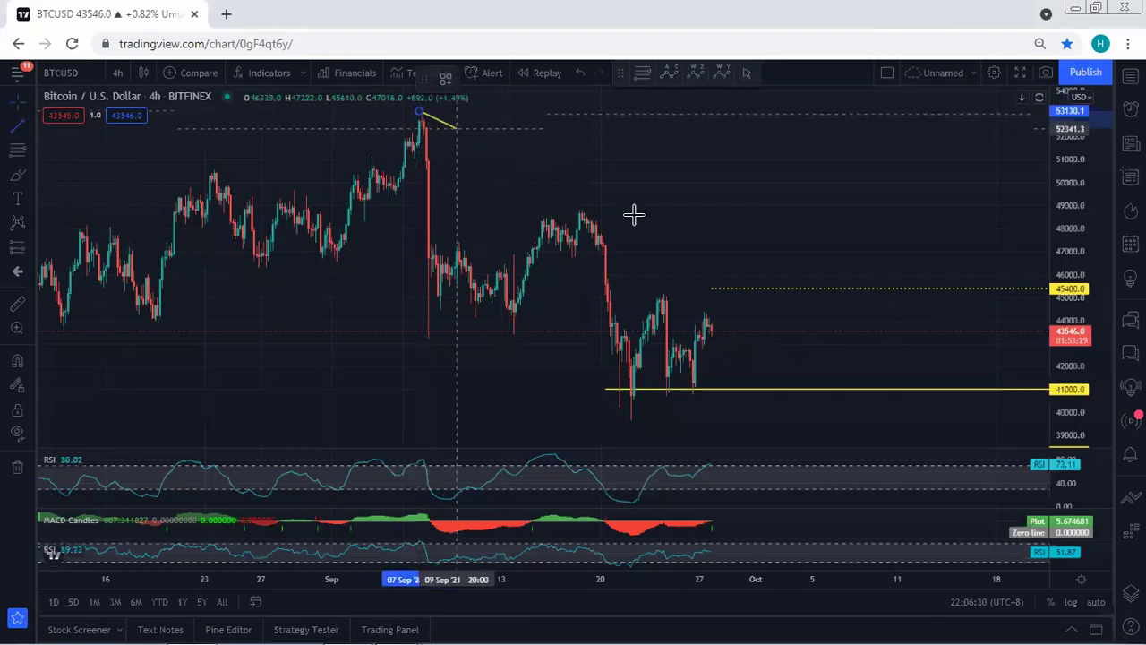
left_click(803, 344)
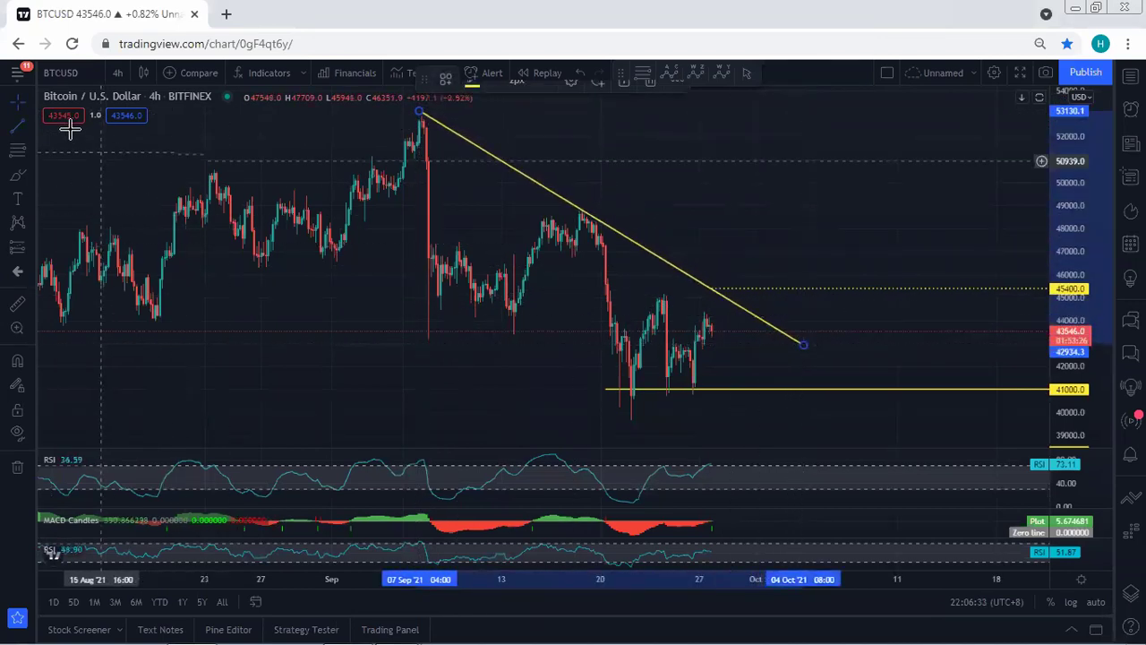
left_click(321, 257)
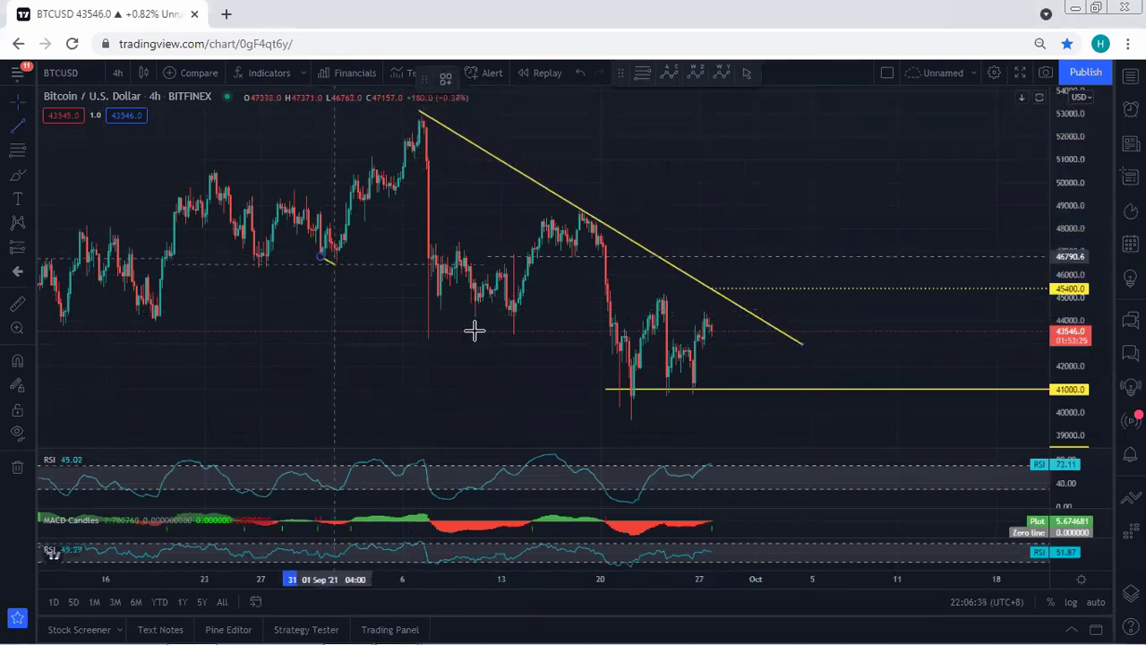
left_click(726, 439)
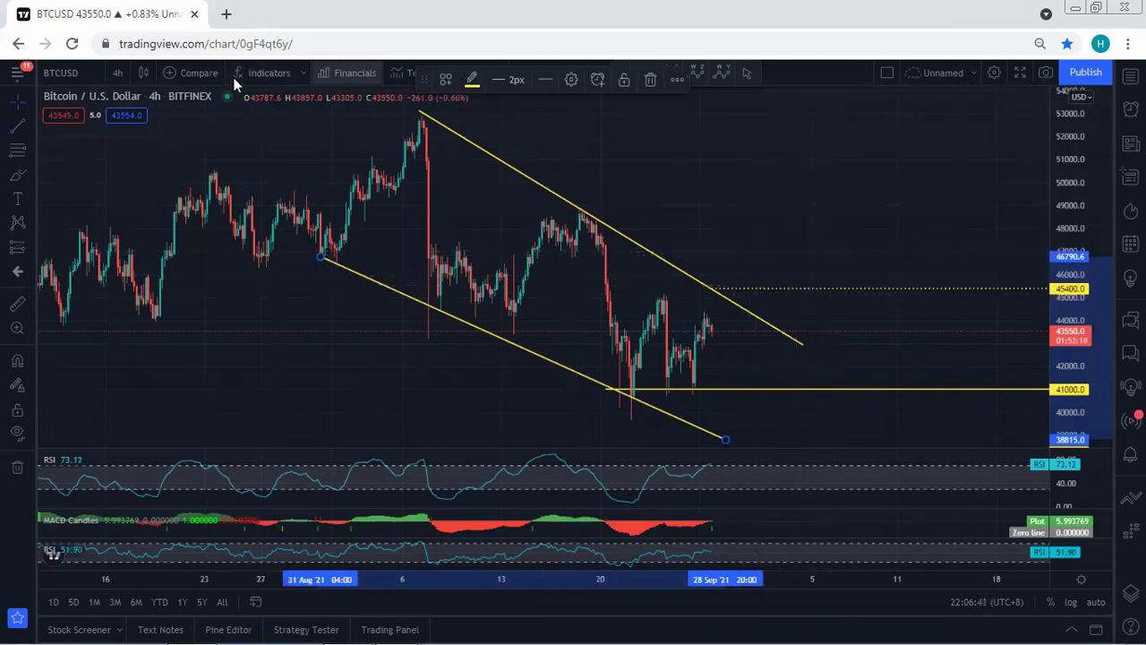
mouse_move(491, 331)
left_mouse_down()
mouse_move(520, 324)
mouse_move(651, 399)
mouse_move(788, 365)
mouse_move(884, 394)
mouse_move(887, 419)
left_mouse_up()
key("ctrl+z")
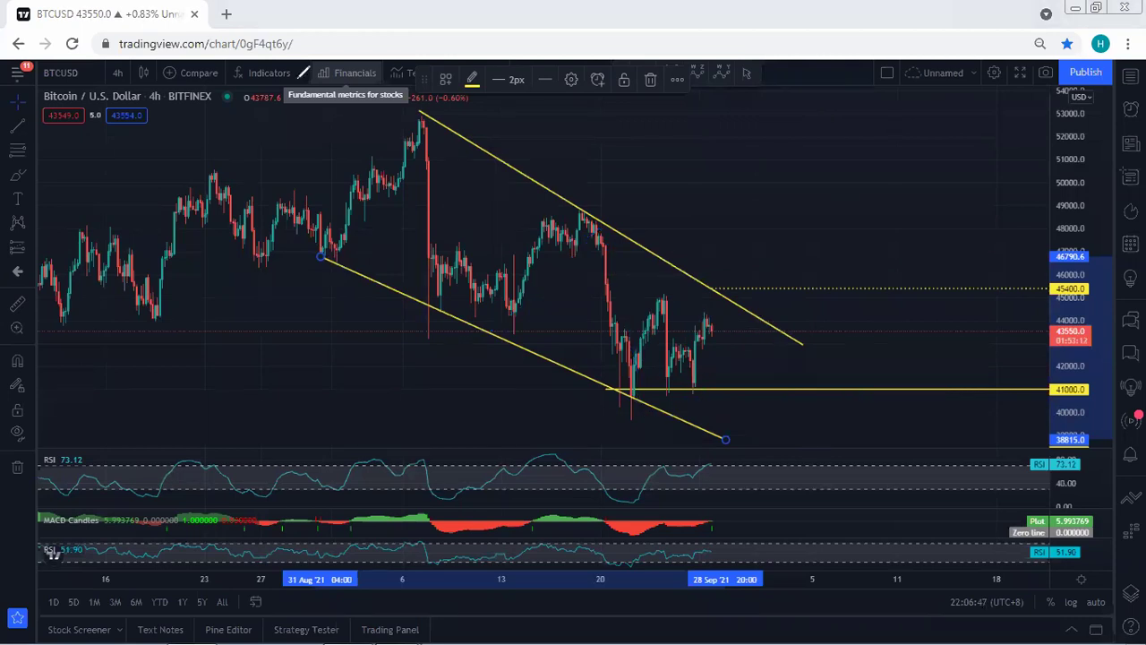
- Shorten the upper trend line to run from 48894 to about 45400 and the lower one from 44745.6 to about 40600
left_click_drag(421, 115, 581, 215)
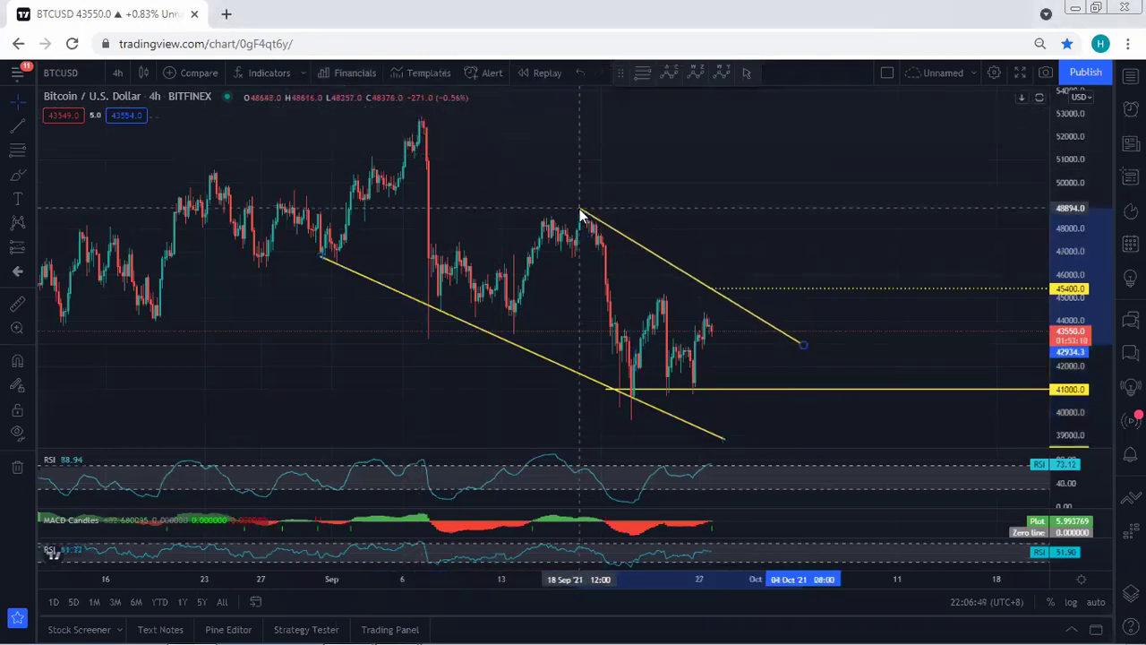
left_click_drag(803, 345, 728, 294)
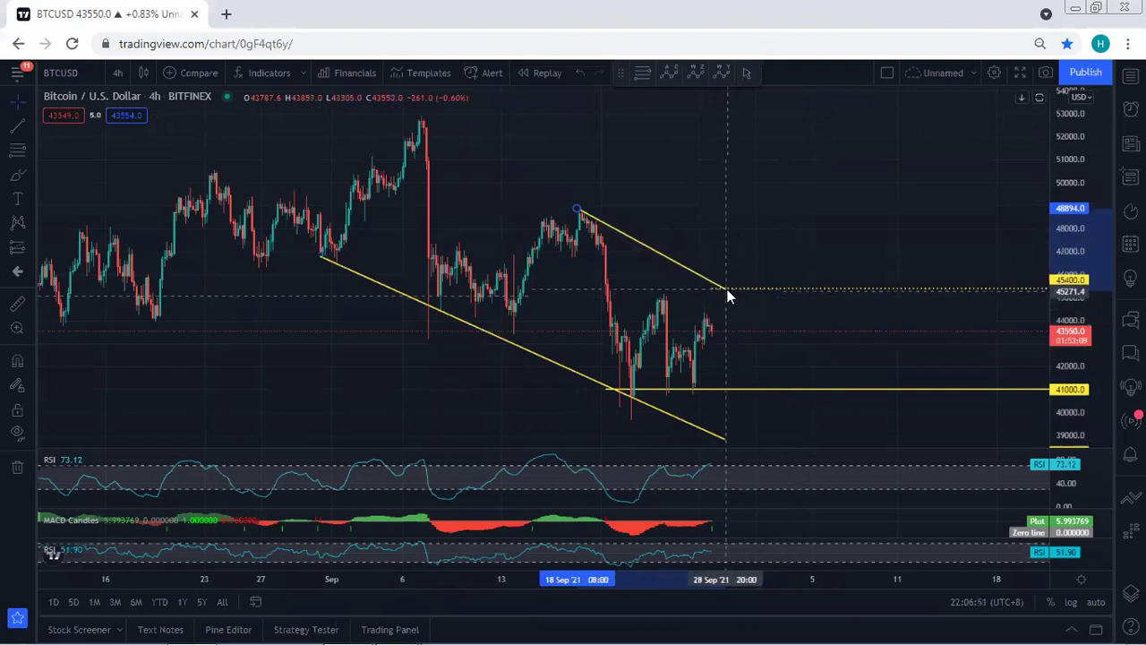
left_click_drag(321, 257, 428, 303)
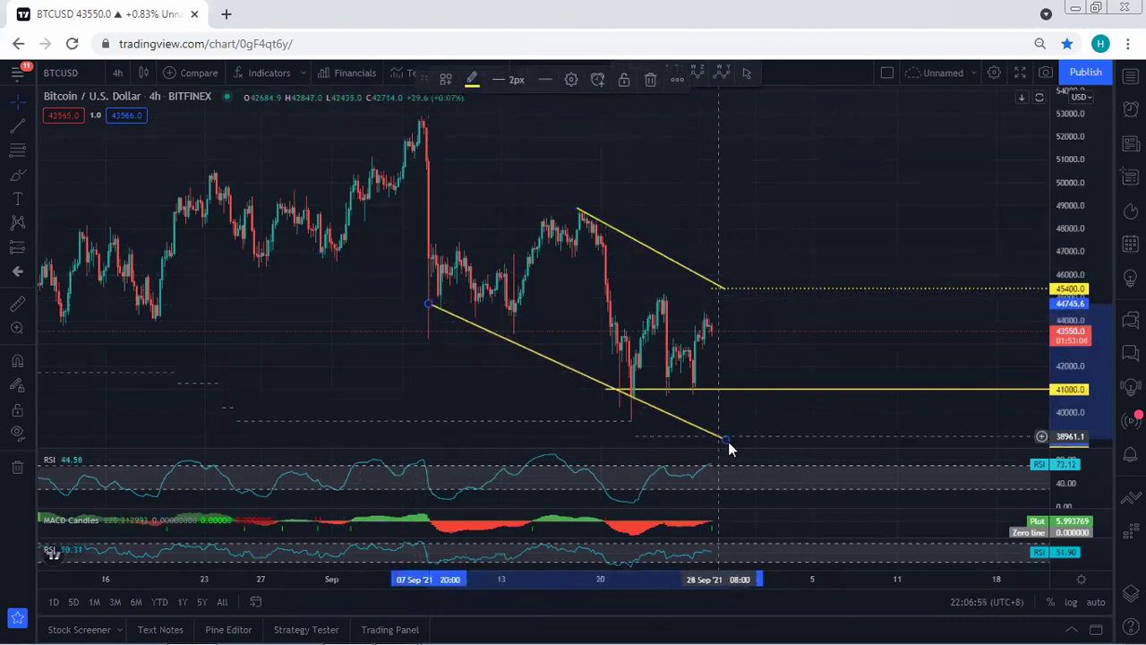
left_click_drag(728, 442, 558, 371)
- Sketch a freehand price path rising to 45400, falling to about 38300, and climbing with an arrowhead to about 51000
left_click_drag(455, 371, 491, 375)
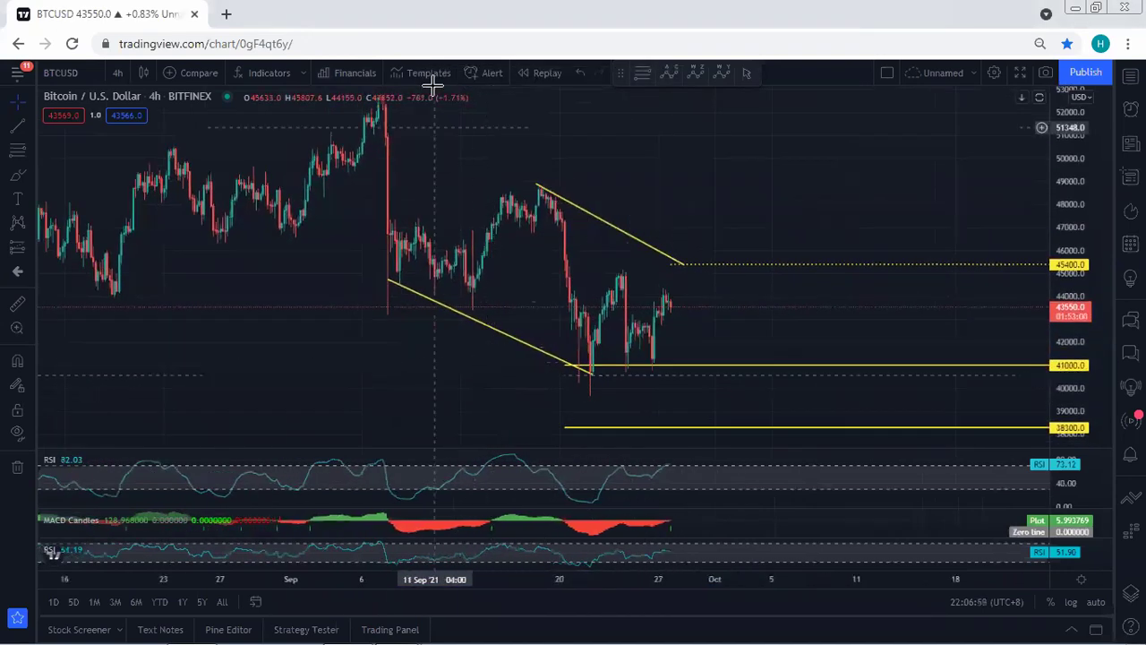
mouse_move(663, 287)
left_mouse_down()
mouse_move(694, 294)
mouse_move(733, 419)
mouse_move(808, 129)
mouse_move(795, 146)
mouse_move(808, 130)
mouse_move(810, 139)
left_mouse_up()
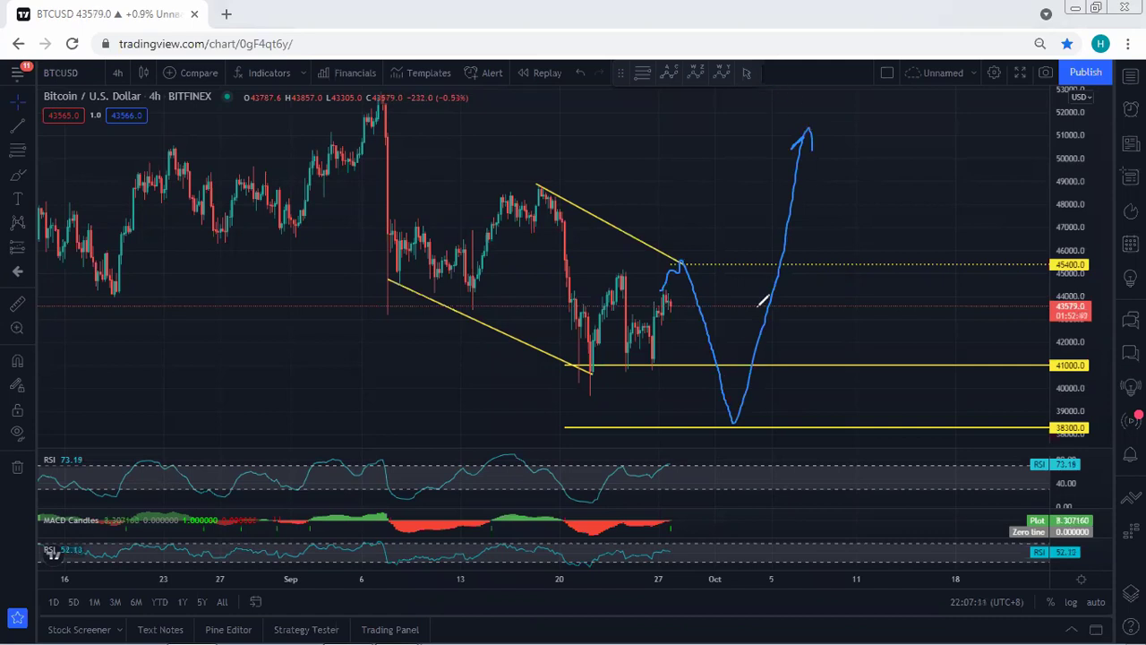
- Circle the projected climb from about 38300 to 51000 freehand and clear all freehand markings
mouse_move(697, 413)
left_mouse_down()
mouse_move(729, 438)
mouse_move(808, 128)
mouse_move(742, 314)
mouse_move(790, 138)
left_mouse_up()
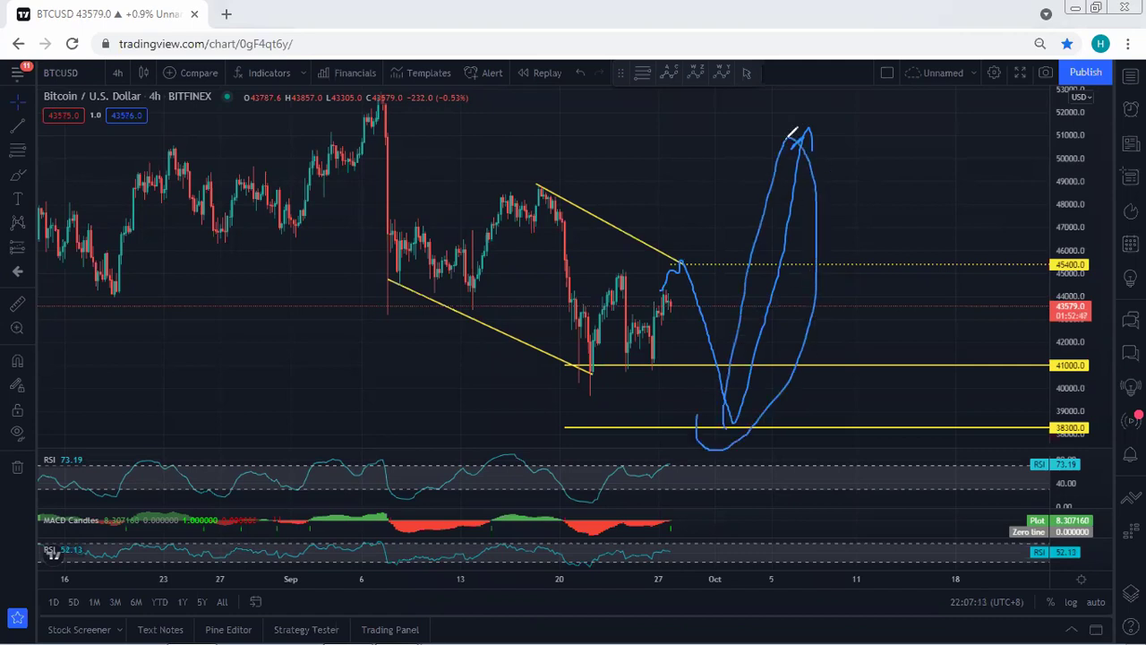
key("e")
- Mark the upper trend line, the September 24 high and the rise to 45400 with freehand arrows and strokes, and clear them
mouse_move(594, 113)
left_mouse_down()
mouse_move(595, 208)
mouse_move(604, 195)
left_mouse_up()
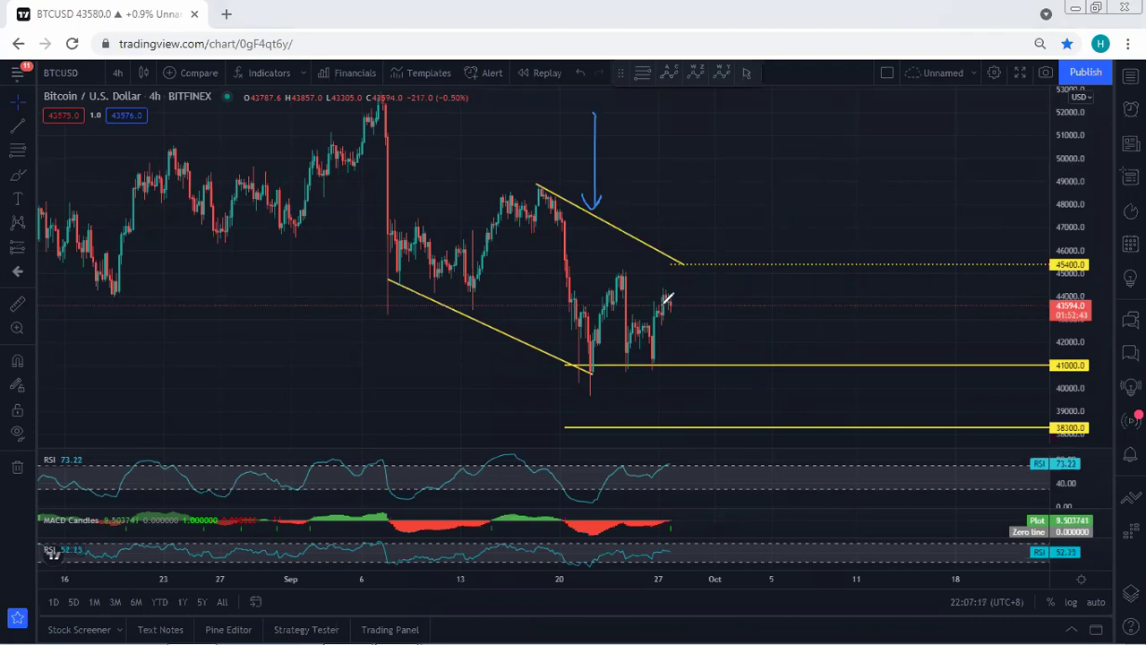
left_click_drag(664, 307, 695, 266)
left_click_drag(614, 270, 626, 269)
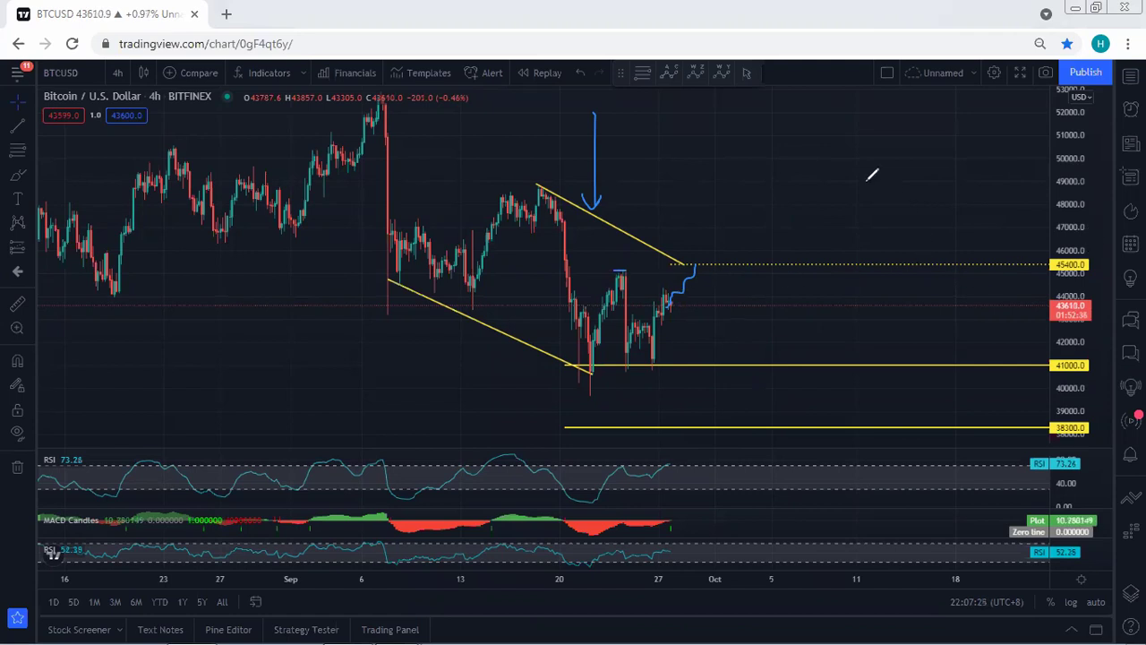
mouse_move(841, 163)
left_mouse_down()
mouse_move(862, 248)
mouse_move(872, 248)
mouse_move(845, 231)
left_mouse_up()
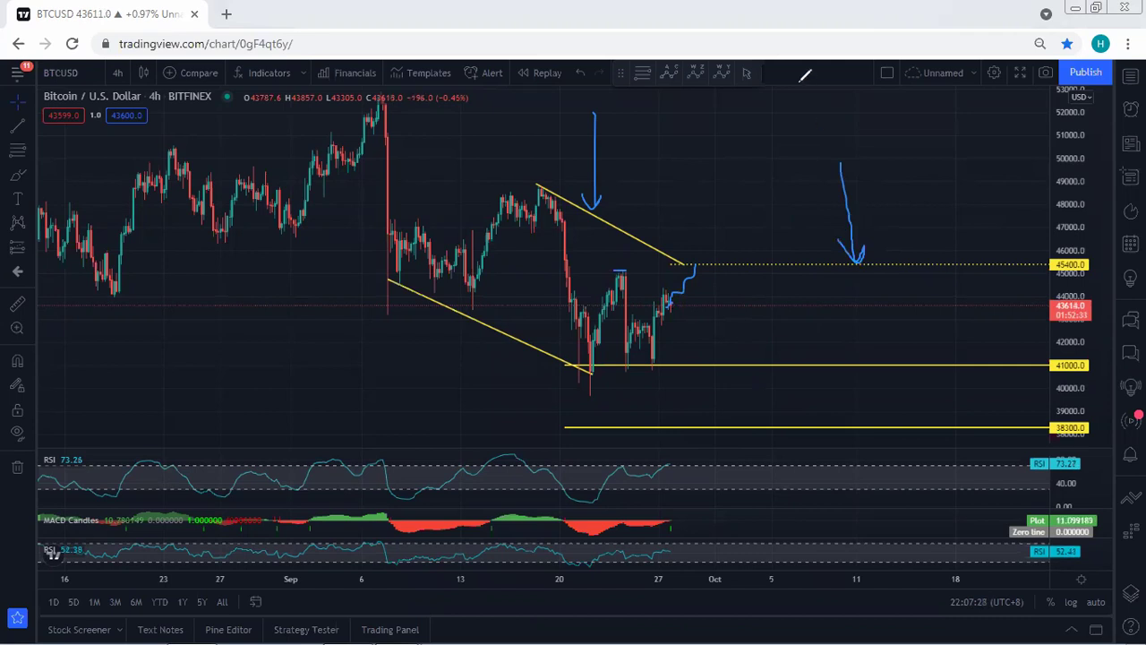
key("e")
- Circle the gap between the latest candle and 45400, trace the zigzag from the September 22 low up to 45400, and clear both markings
mouse_move(678, 297)
left_mouse_down()
mouse_move(686, 250)
mouse_move(674, 264)
mouse_move(678, 296)
left_mouse_up()
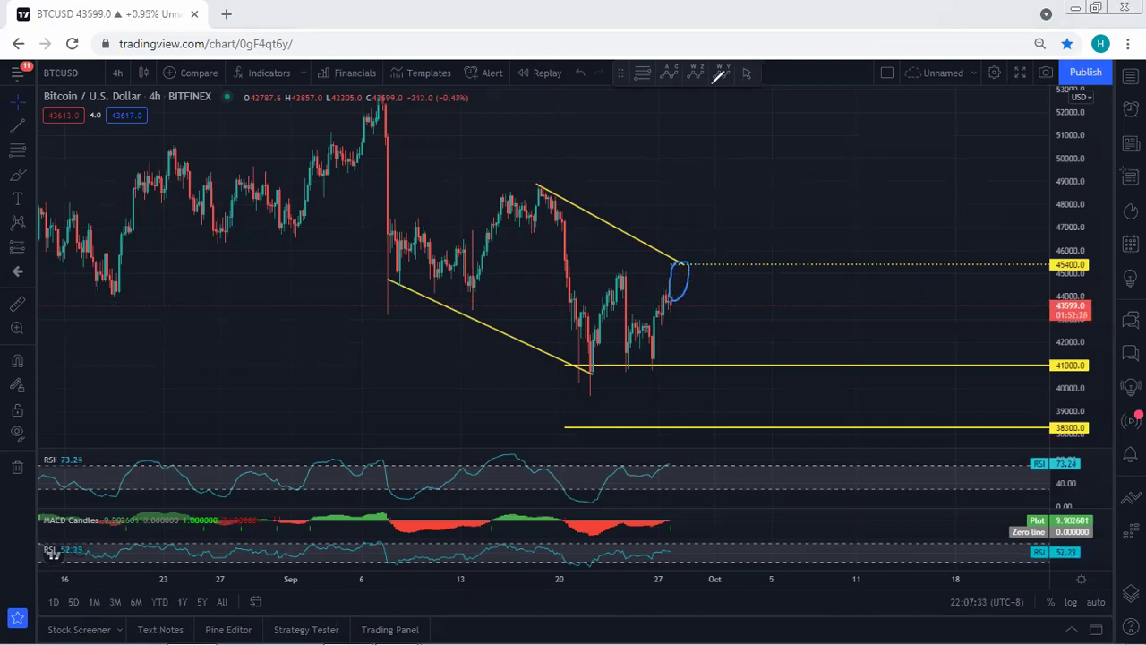
key("e")
mouse_move(586, 385)
left_mouse_down()
mouse_move(603, 322)
mouse_move(634, 290)
mouse_move(650, 341)
mouse_move(677, 264)
mouse_move(629, 261)
mouse_move(593, 376)
mouse_move(641, 345)
left_mouse_up()
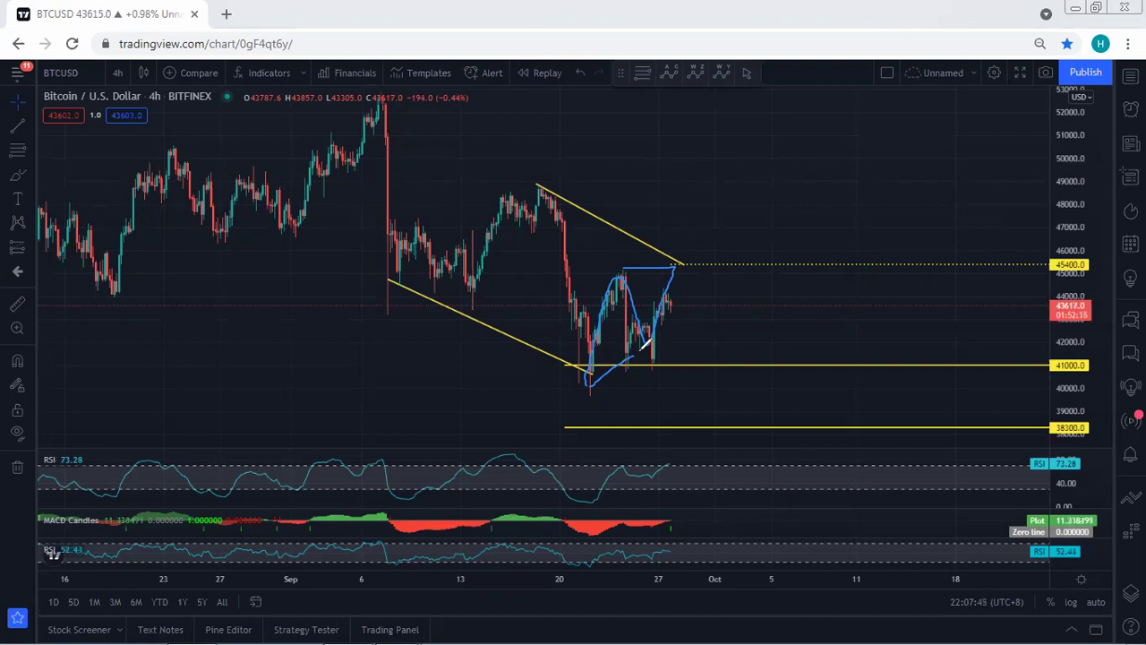
key("ctrl+z")
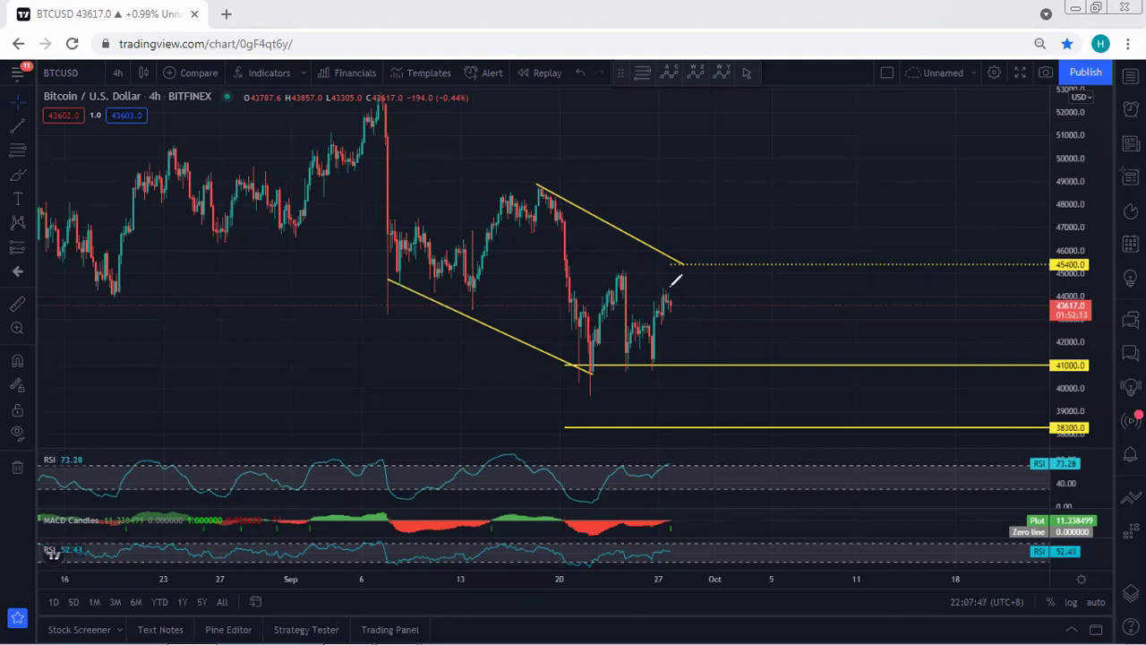
- Sketch a freehand price path rising to 45400, falling to about 39800 and climbing above 53000, and clear it
left_click_drag(667, 289, 716, 407)
key("ctrl+z")
mouse_move(665, 299)
left_mouse_down()
mouse_move(694, 254)
mouse_move(714, 324)
left_mouse_up()
left_click_drag(741, 371, 750, 392)
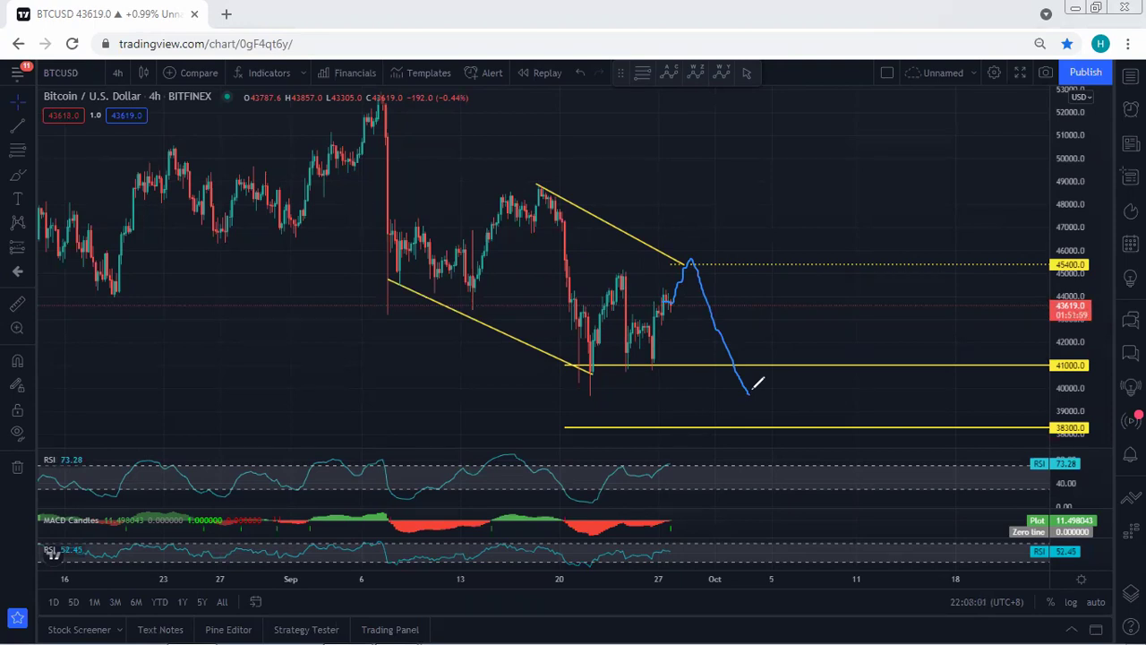
mouse_move(752, 390)
left_mouse_down()
mouse_move(819, 289)
mouse_move(912, 79)
left_mouse_up()
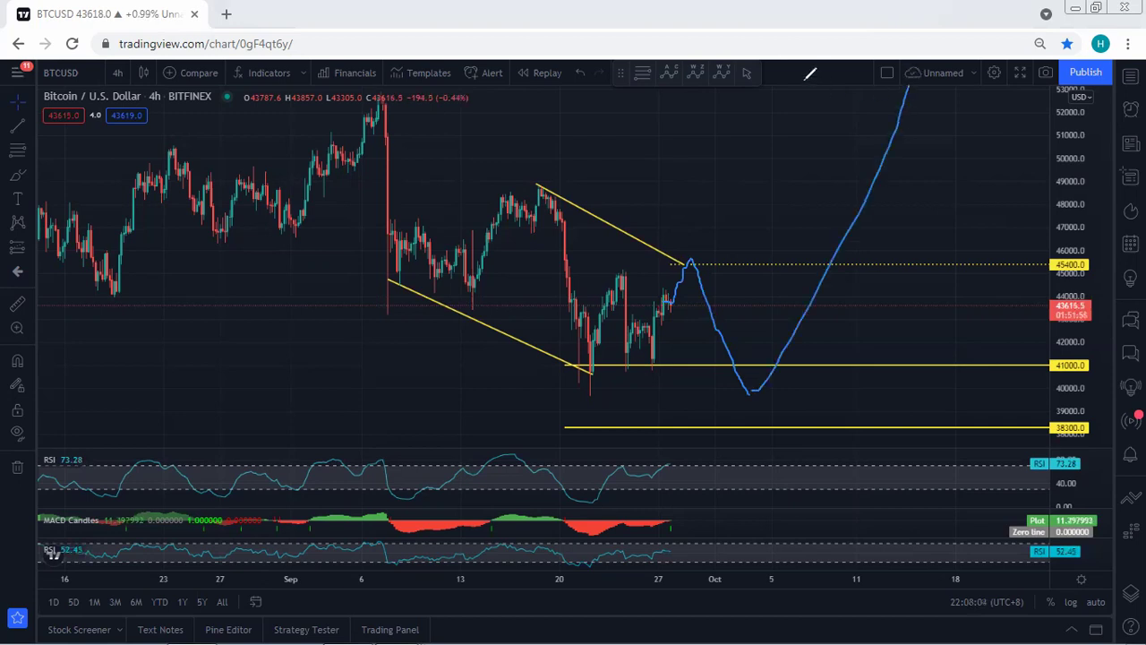
key("ctrl+z")
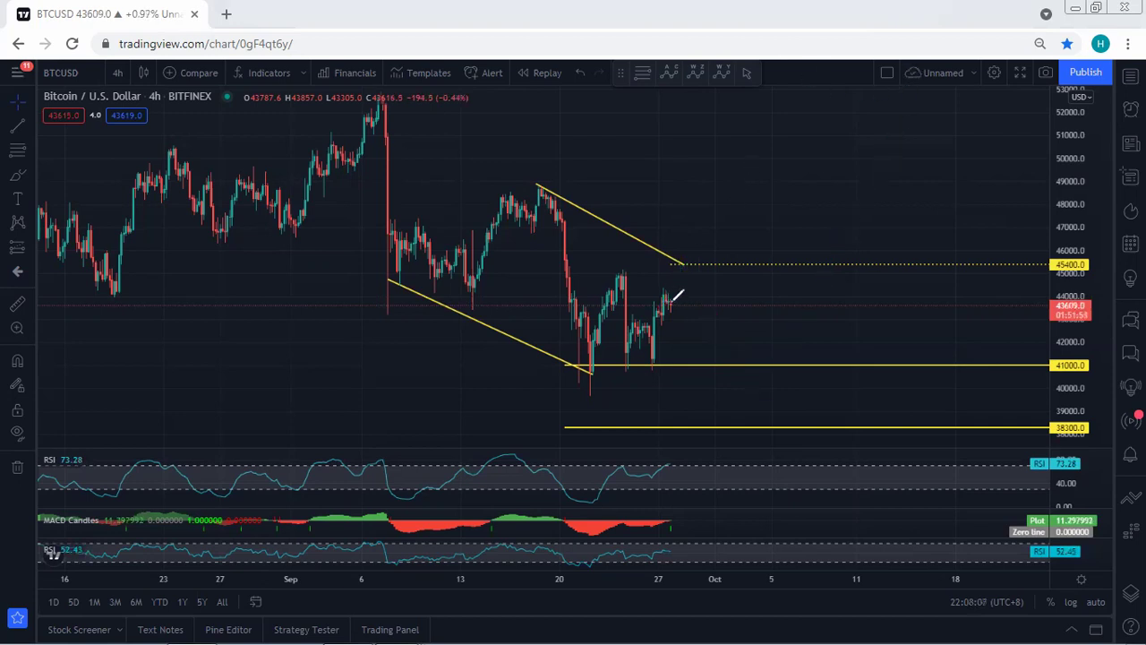
- Sketch an arrow from the latest candle to about 48700, replace it with a circle up to 45400 and a drop, and clear the markings
mouse_move(673, 301)
left_mouse_down()
mouse_move(711, 188)
mouse_move(720, 212)
left_mouse_up()
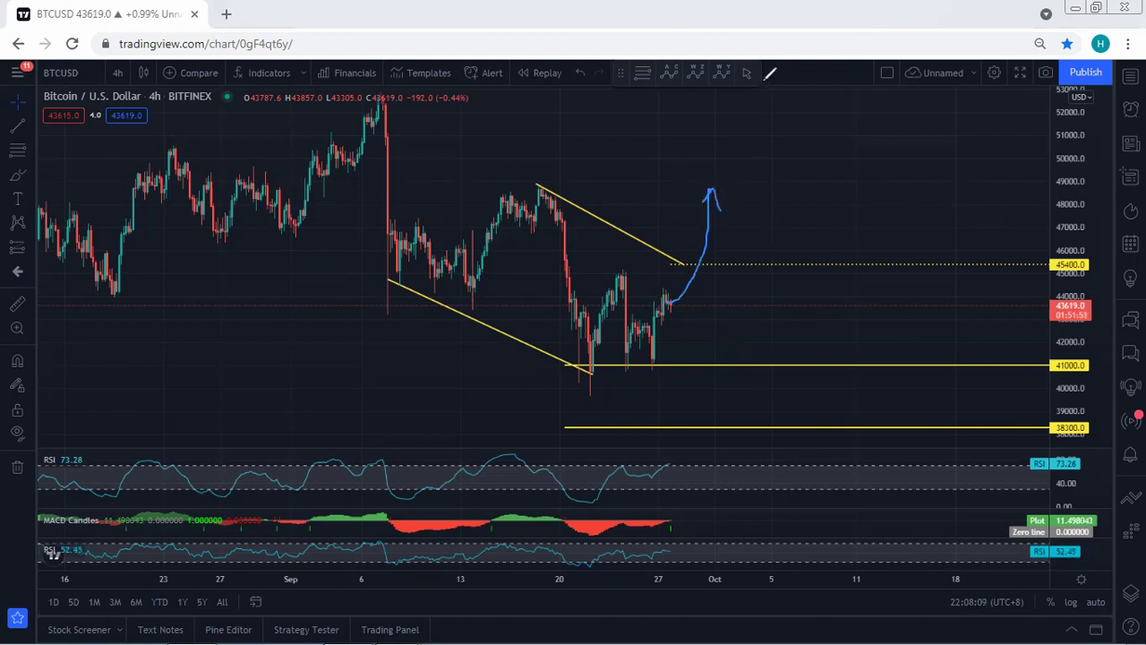
key("ctrl+z")
mouse_move(670, 301)
left_mouse_down()
mouse_move(698, 257)
mouse_move(672, 273)
mouse_move(678, 299)
left_mouse_up()
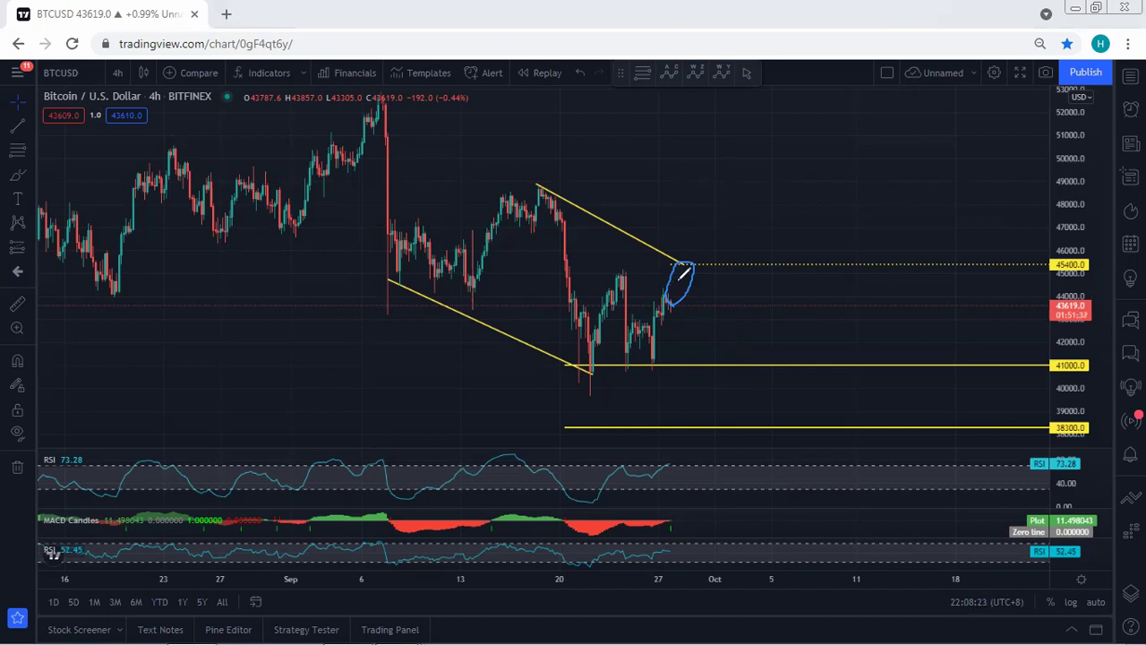
mouse_move(687, 266)
left_mouse_down()
mouse_move(716, 392)
mouse_move(727, 384)
mouse_move(698, 389)
left_mouse_up()
key("e")
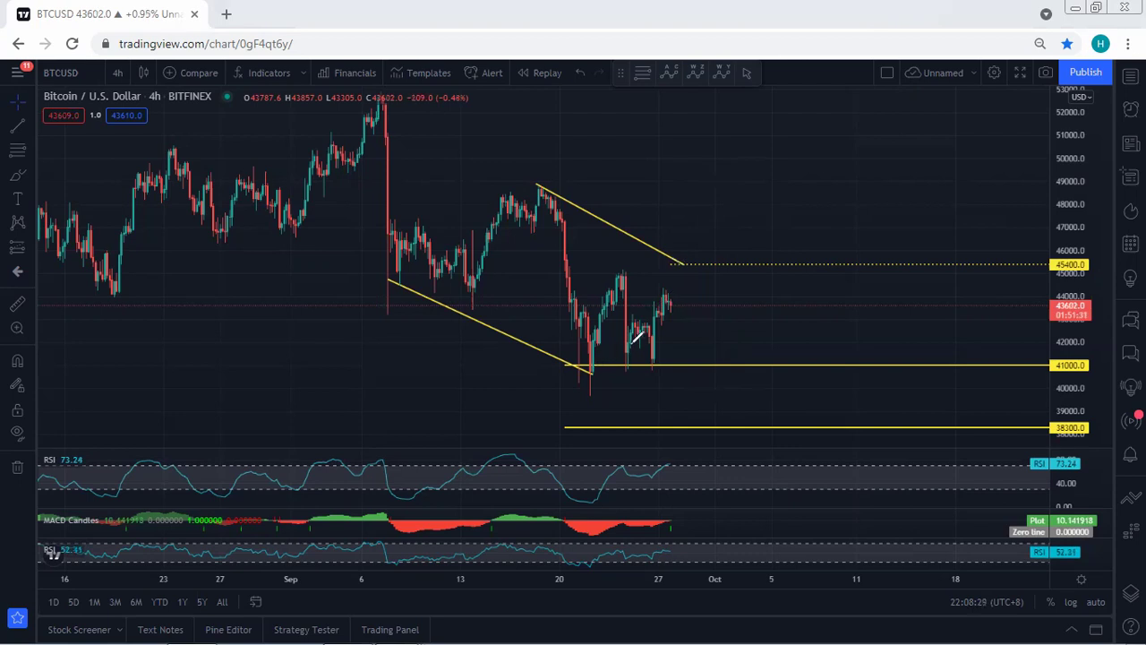
- Trace the price swings since the September 22 low, extend them with a drop to about 38700, and clear the strokes
left_click_drag(627, 349, 630, 276)
left_click_drag(625, 342, 667, 309)
key("e")
mouse_move(629, 363)
left_mouse_down()
mouse_move(668, 302)
mouse_move(626, 348)
left_mouse_up()
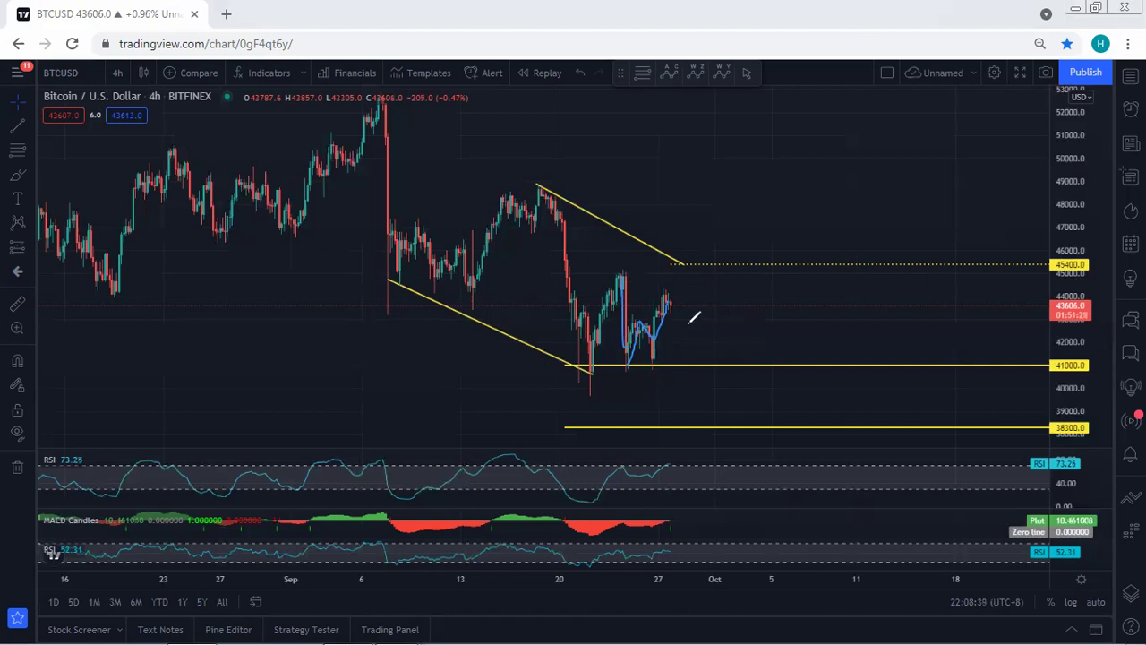
left_click_drag(668, 295, 613, 347)
left_click_drag(669, 296, 694, 418)
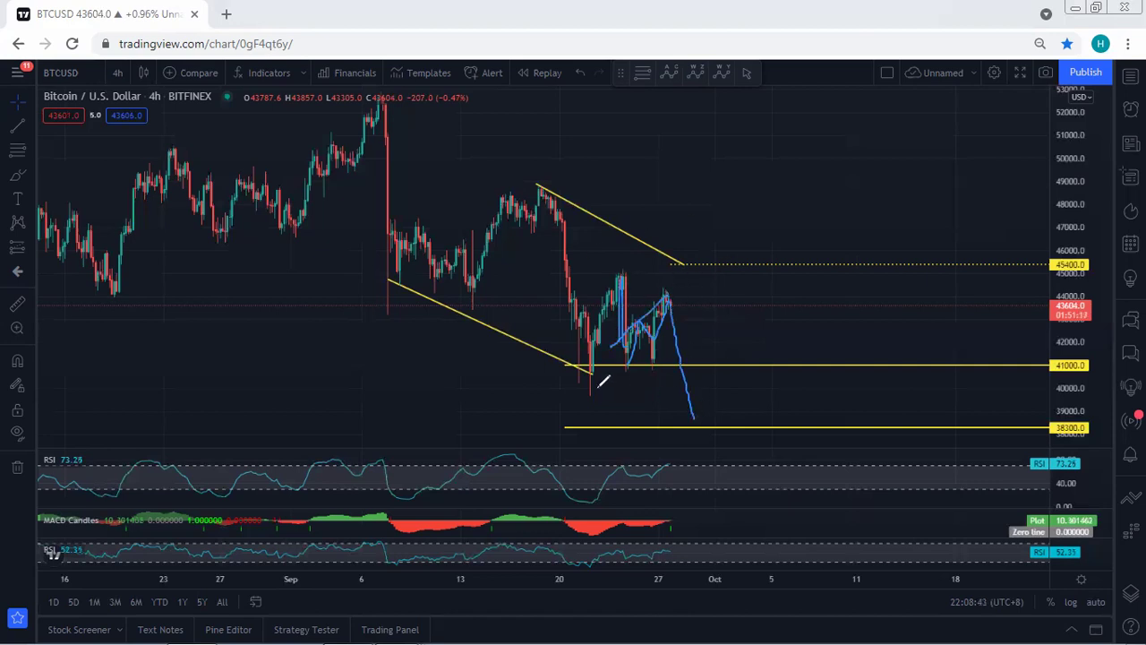
left_click_drag(583, 379, 580, 387)
left_click_drag(667, 299, 693, 416)
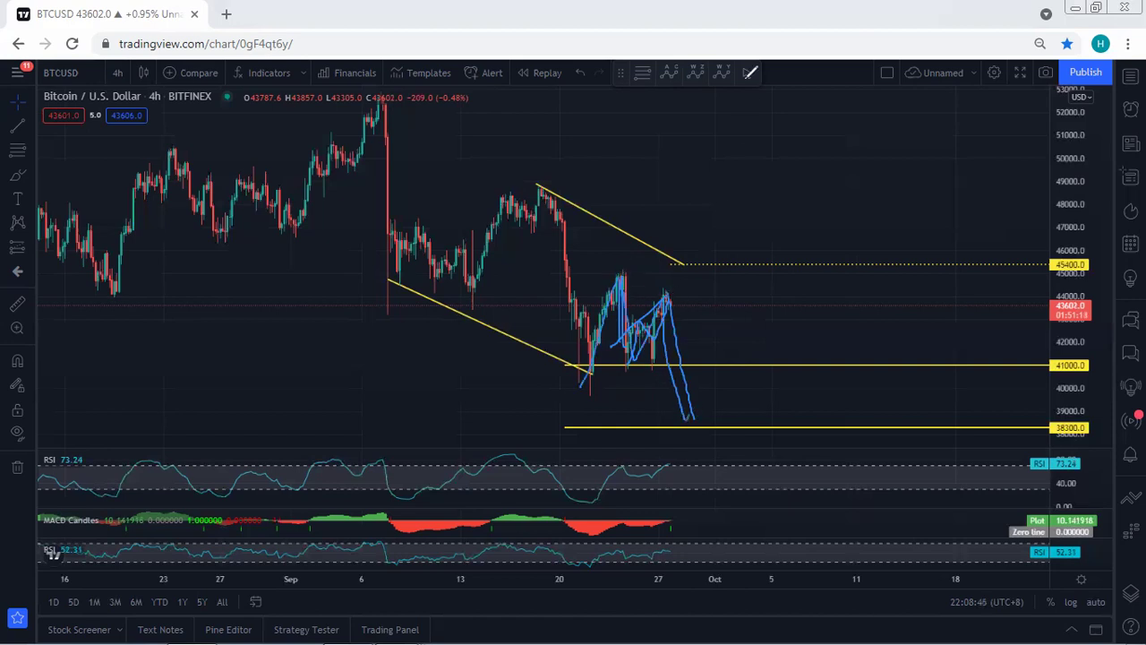
key("e")
- Trace the zigzag from the September 22 low up through 45400, retrace it up to the latest candles, and clear the strokes
left_click_drag(667, 307, 694, 254)
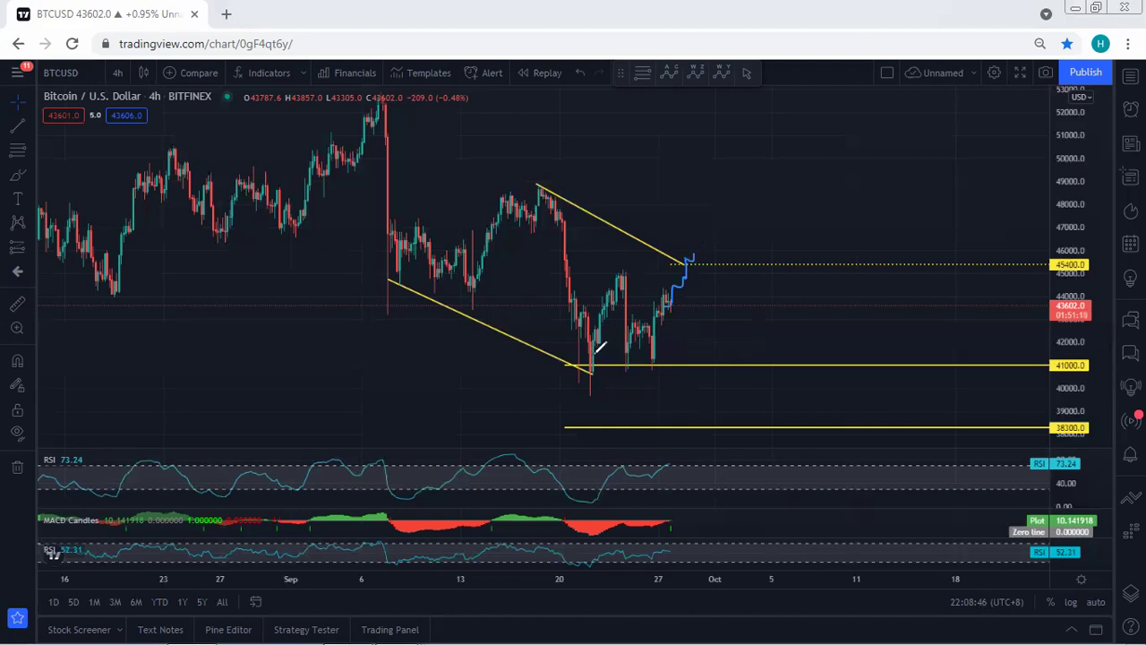
mouse_move(585, 367)
left_mouse_down()
mouse_move(607, 299)
mouse_move(632, 315)
mouse_move(683, 256)
left_mouse_up()
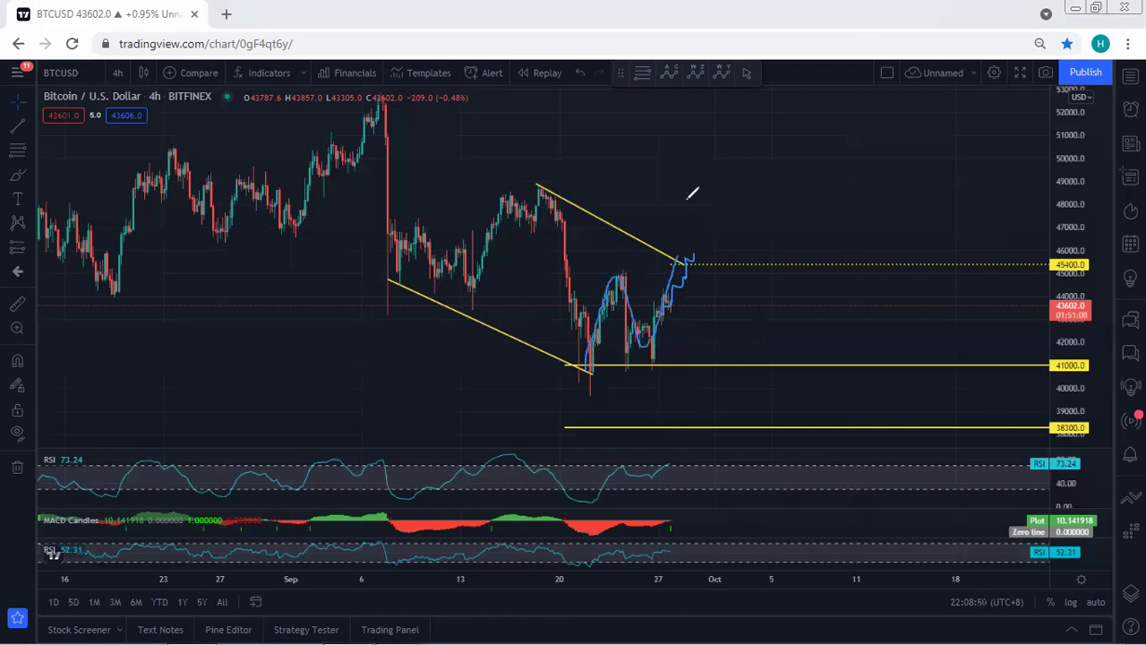
key("e")
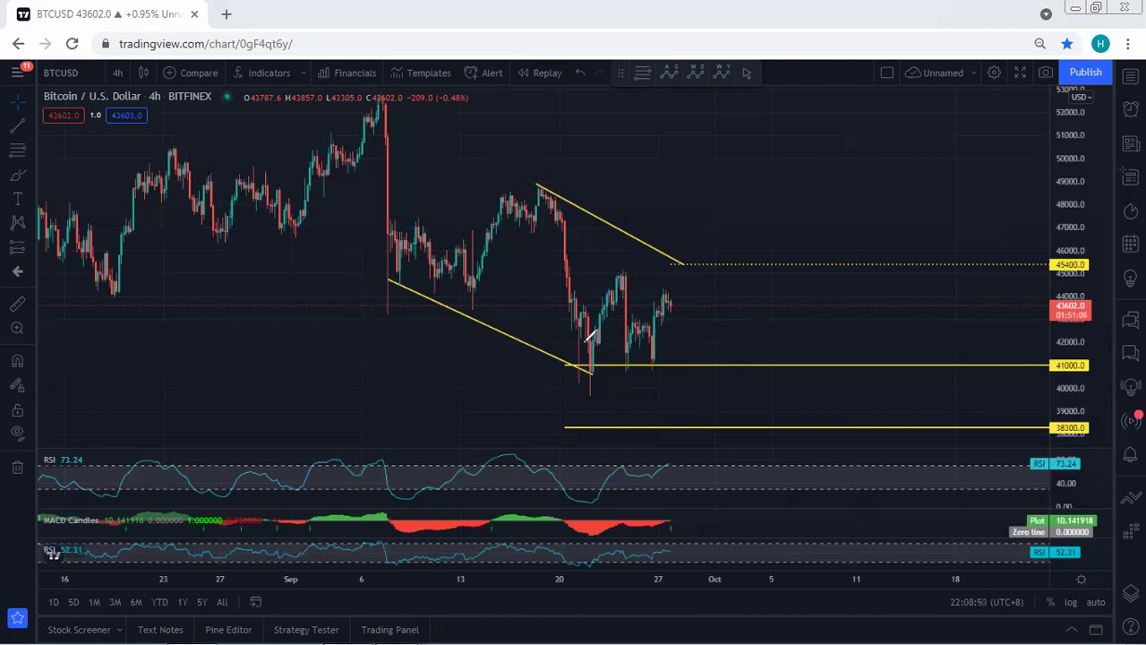
mouse_move(572, 382)
left_mouse_down()
mouse_move(594, 310)
mouse_move(634, 341)
mouse_move(655, 315)
left_mouse_up()
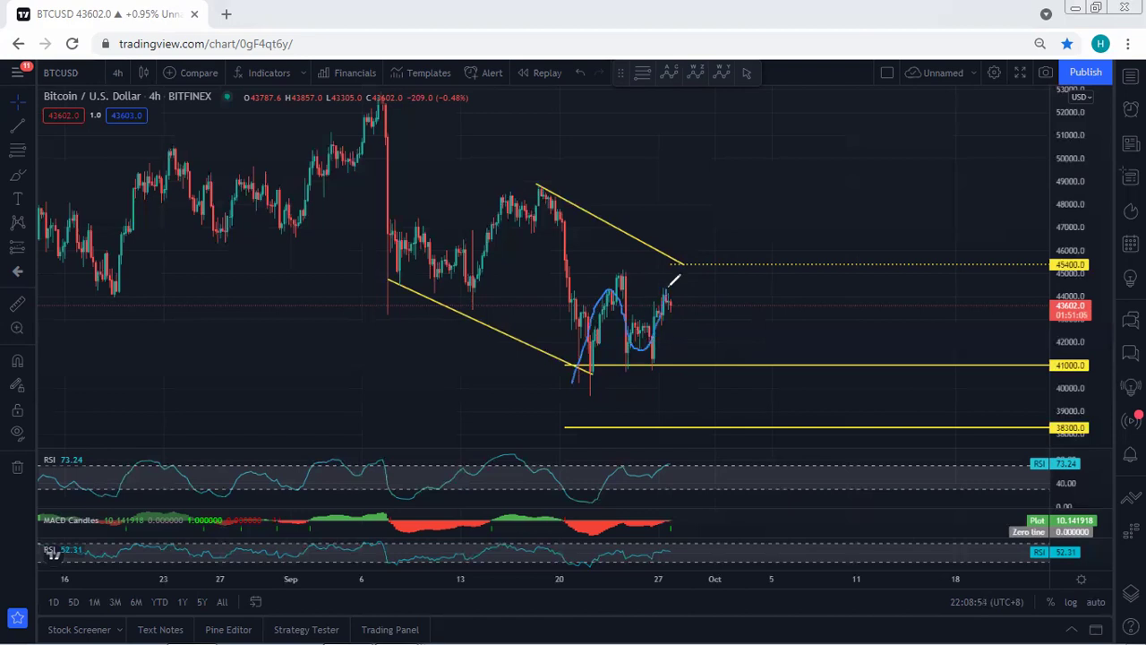
left_click(760, 79)
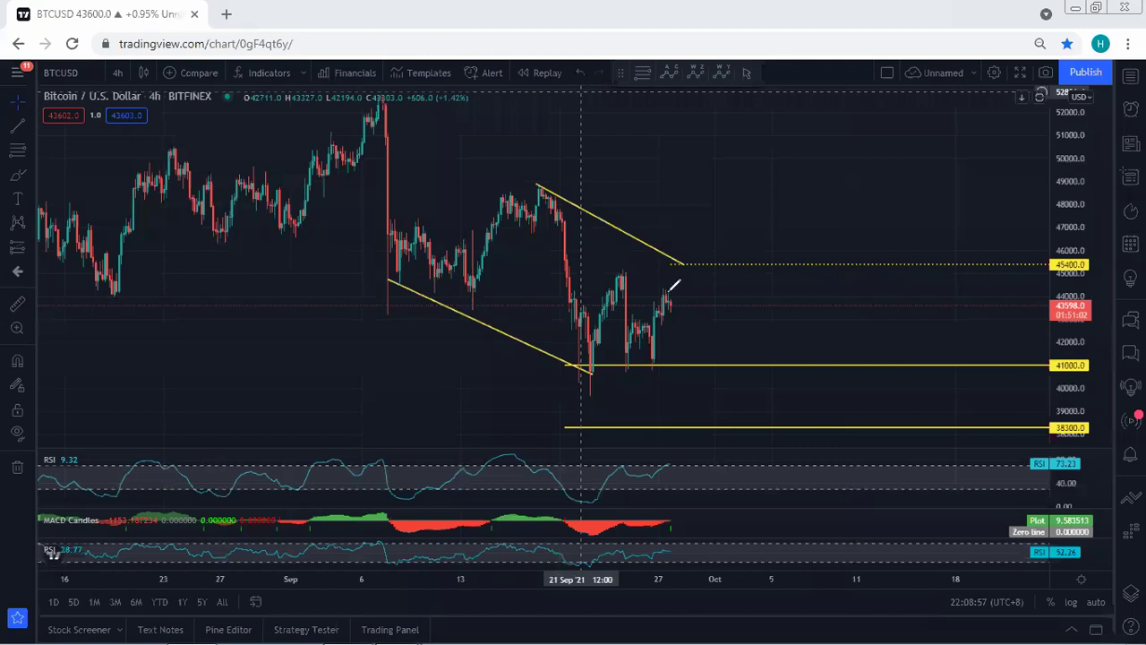
- Sketch a small dip and rebound at the latest candle, switch the chart to the 1-hour timeframe, and clear the sketch
mouse_move(669, 288)
left_mouse_down()
mouse_move(674, 306)
mouse_move(685, 277)
left_mouse_up()
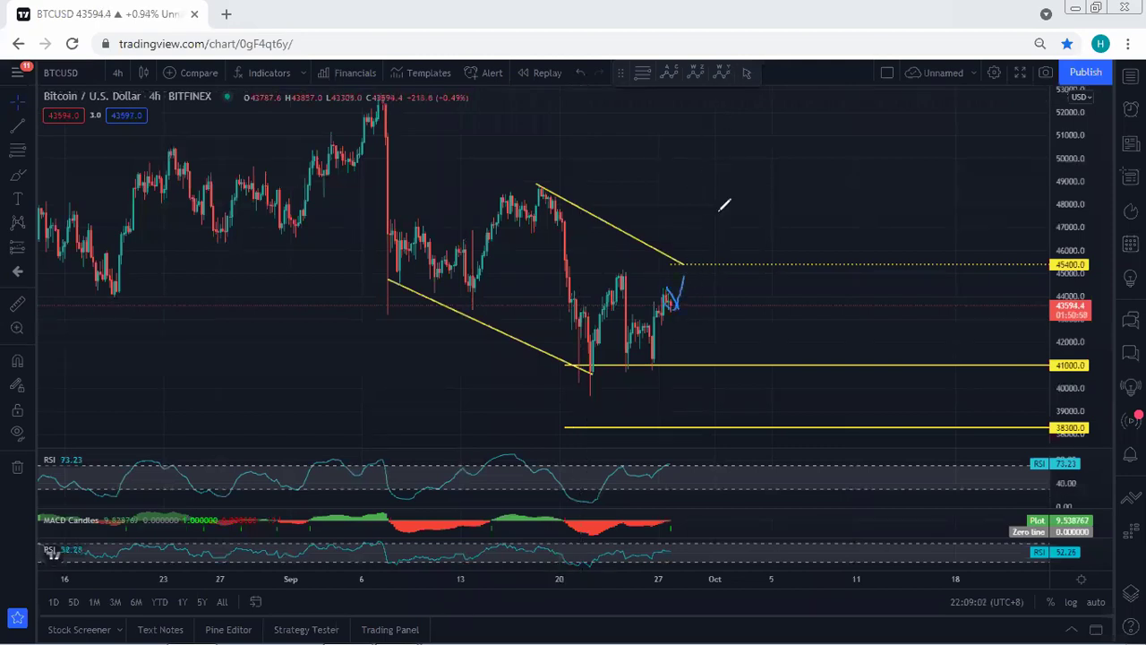
left_click(116, 71)
left_click(144, 295)
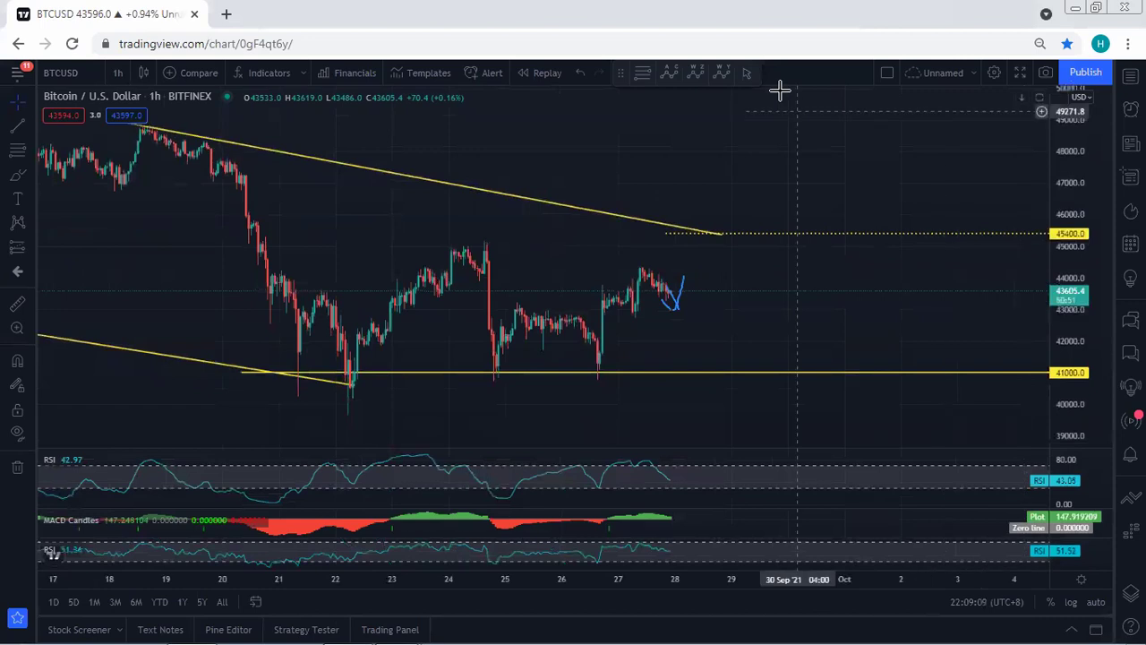
key("ctrl+z")
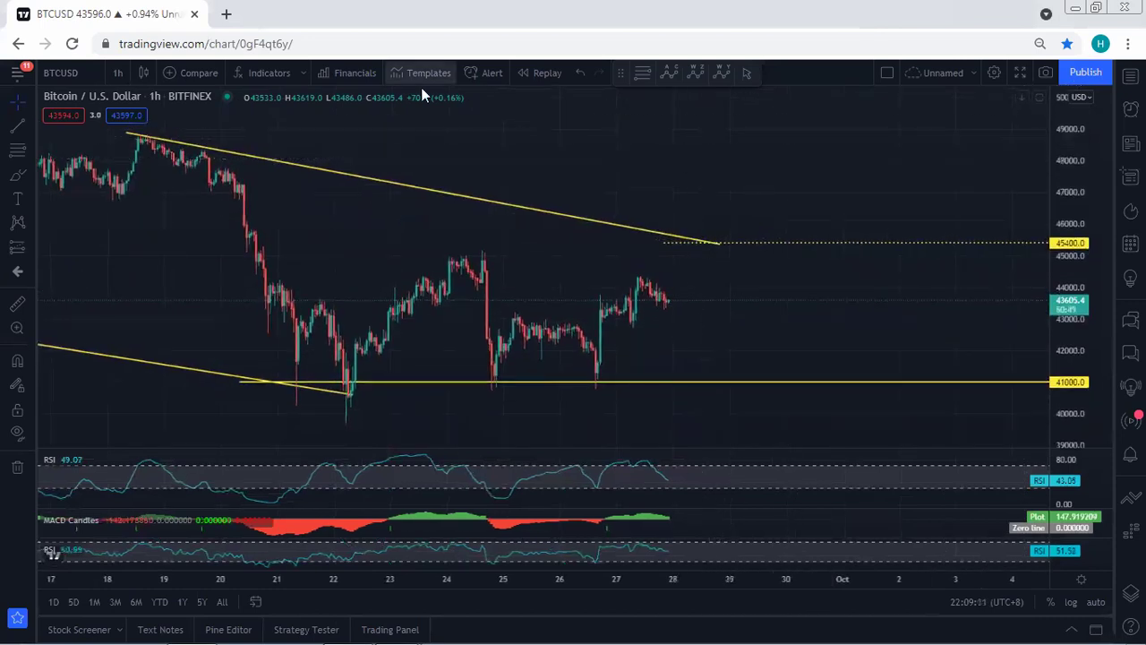
- Trace the rise from the September 26 low through 45400 to about 47700, circle the 45400 target, and clear the markings
left_click_drag(602, 305, 639, 280)
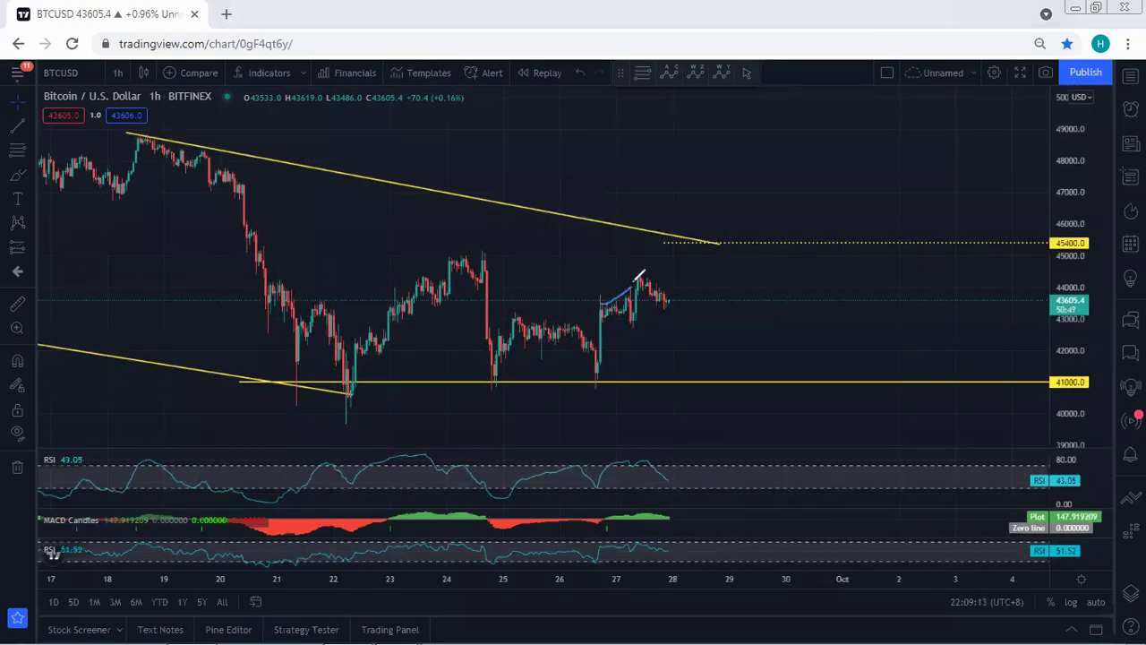
left_click_drag(633, 328, 665, 306)
mouse_move(593, 388)
left_mouse_down()
mouse_move(602, 304)
mouse_move(676, 298)
mouse_move(691, 242)
left_mouse_up()
mouse_move(676, 303)
left_mouse_down()
mouse_move(704, 245)
mouse_move(667, 264)
mouse_move(673, 302)
left_mouse_up()
mouse_move(1050, 240)
left_mouse_down()
mouse_move(1081, 261)
mouse_move(1045, 222)
mouse_move(1048, 244)
left_mouse_up()
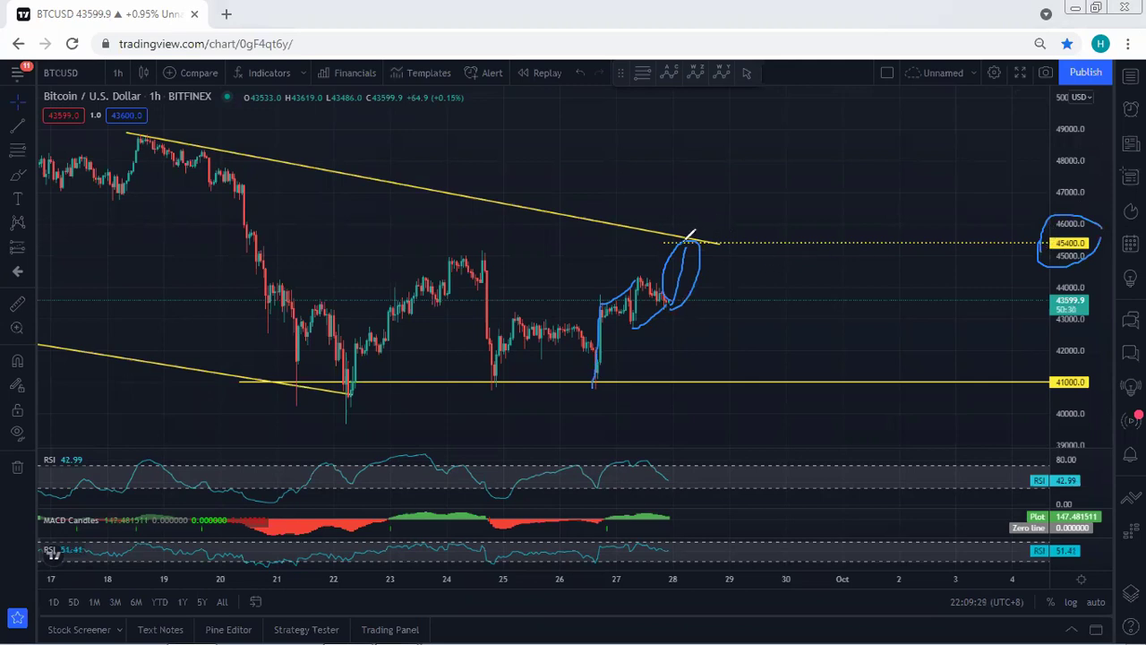
left_click_drag(691, 240, 705, 170)
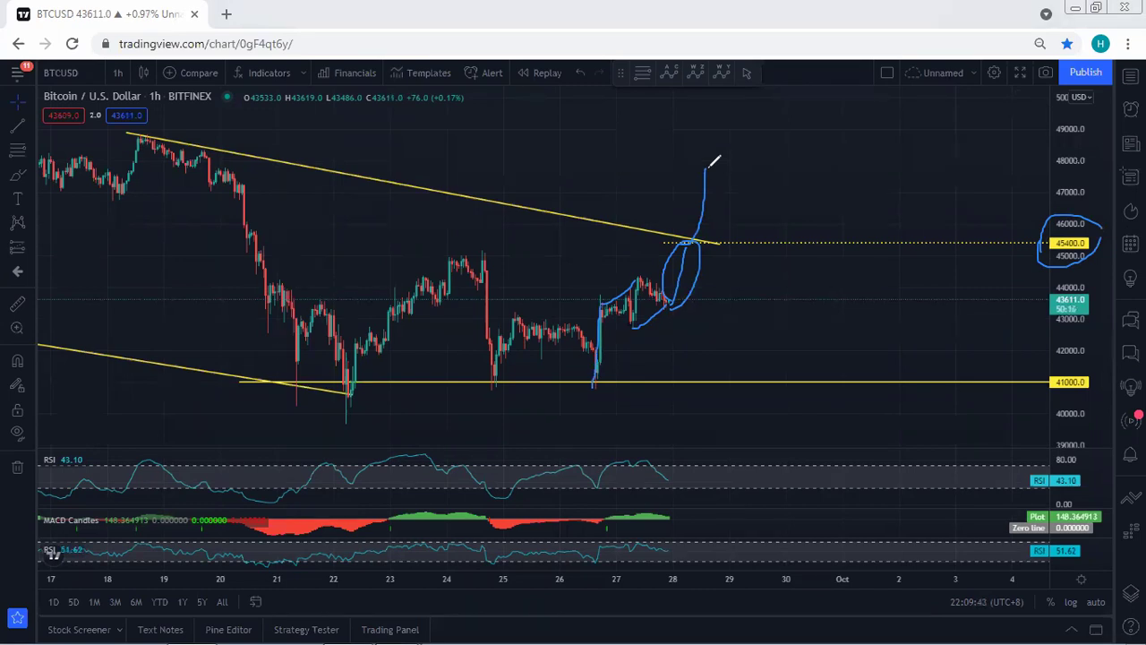
key("e")
- Circle the gap between the latest hourly candle and 45400, sketch a breakout to about 47400, and clear both
mouse_move(668, 304)
left_mouse_down()
mouse_move(685, 248)
mouse_move(672, 249)
mouse_move(664, 279)
mouse_move(679, 294)
left_mouse_up()
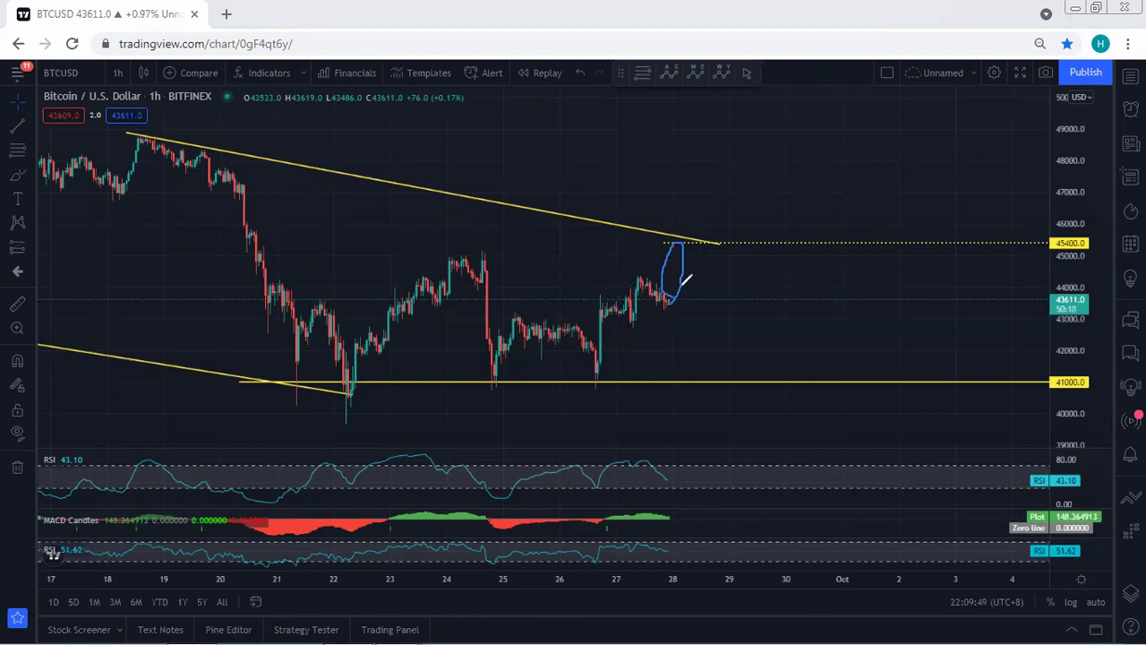
left_click_drag(679, 240, 692, 180)
key("e")
- Sketch an arrow falling from 45400 to about 39200, trace the zigzag leading up to 45400, and undo both strokes
mouse_move(686, 249)
left_mouse_down()
mouse_move(739, 438)
mouse_move(731, 432)
left_mouse_up()
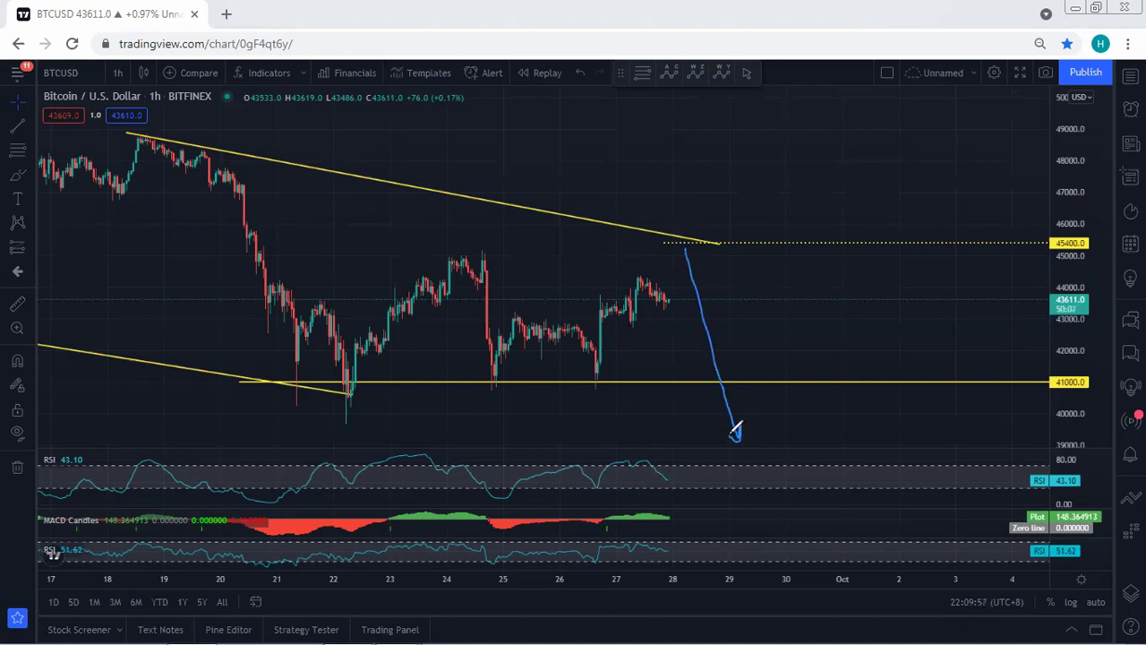
mouse_move(337, 408)
left_mouse_down()
mouse_move(481, 266)
mouse_move(630, 327)
mouse_move(690, 243)
left_mouse_up()
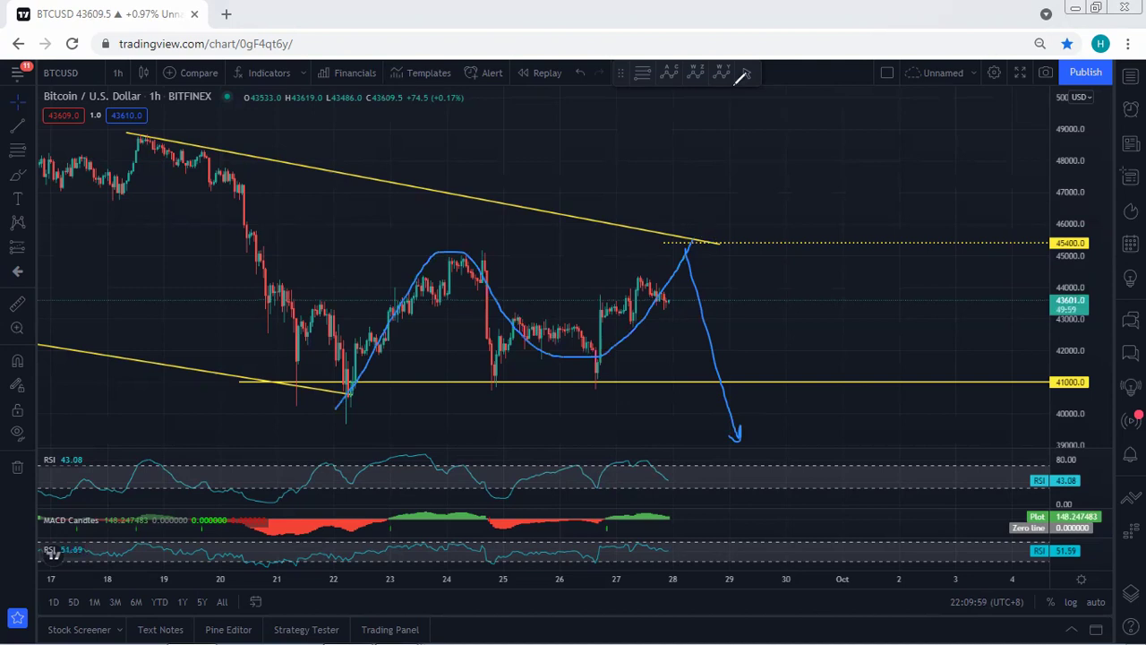
key("ctrl+z")
key("ctrl+z")
mouse_move(666, 300)
left_mouse_down()
mouse_move(707, 313)
mouse_move(736, 350)
mouse_move(808, 346)
left_mouse_up()
key("ctrl+z")
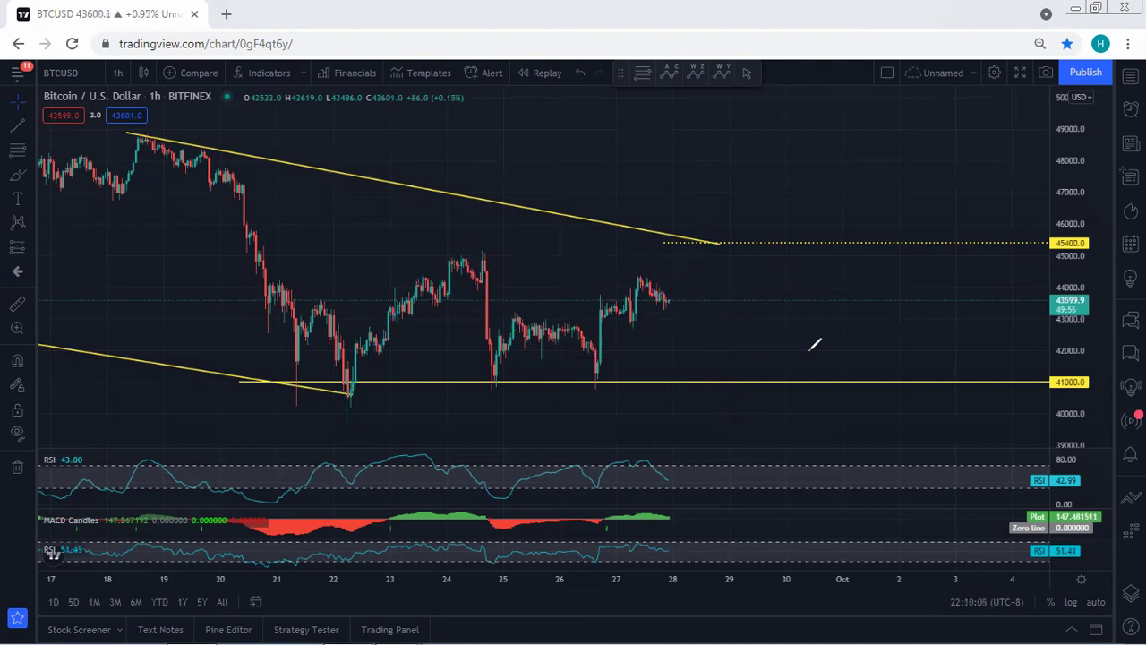
mouse_move(667, 301)
left_mouse_down()
mouse_move(667, 342)
mouse_move(688, 335)
left_mouse_up()
key("ctrl+z")
- Sketch a price path rising to about 45200 and falling with an arrowhead to about 39800, and mark the September 24 high and September 22 low
left_click_drag(667, 302, 691, 249)
left_click_drag(446, 258, 489, 250)
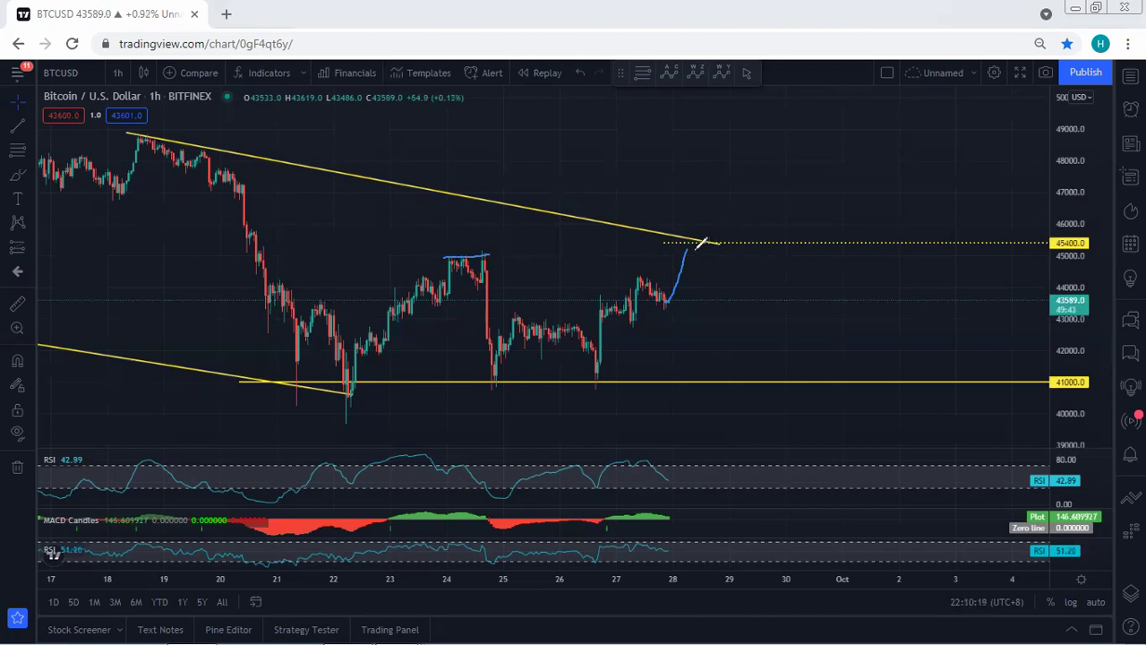
mouse_move(686, 250)
left_mouse_down()
mouse_move(705, 312)
mouse_move(722, 292)
mouse_move(759, 417)
mouse_move(747, 405)
left_mouse_up()
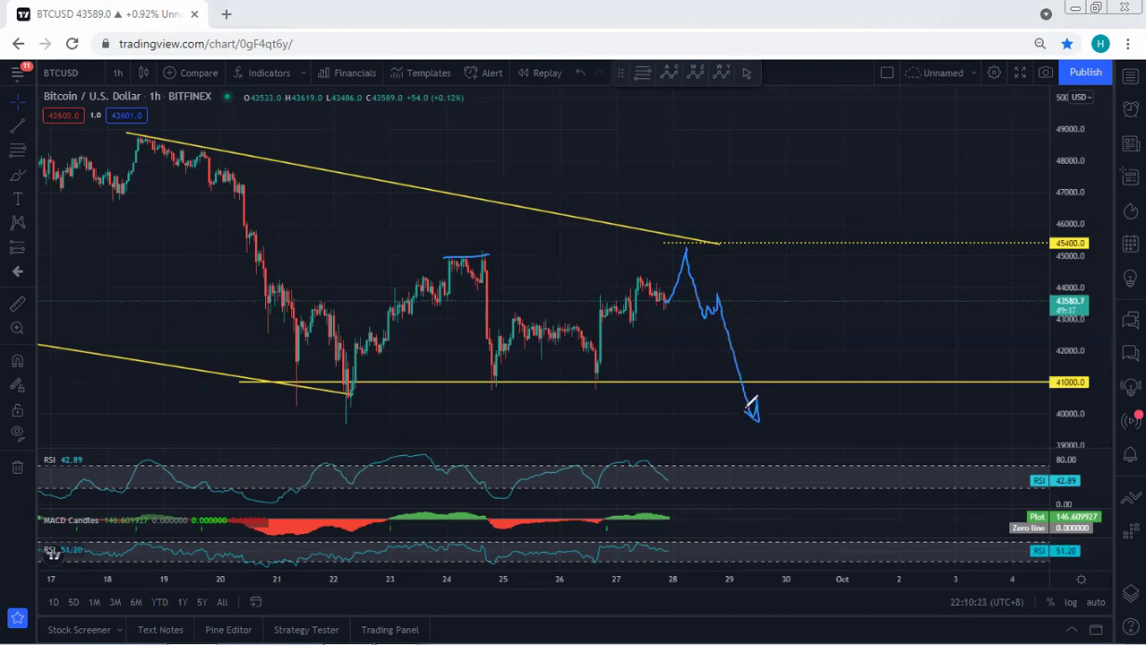
left_click_drag(272, 405, 402, 400)
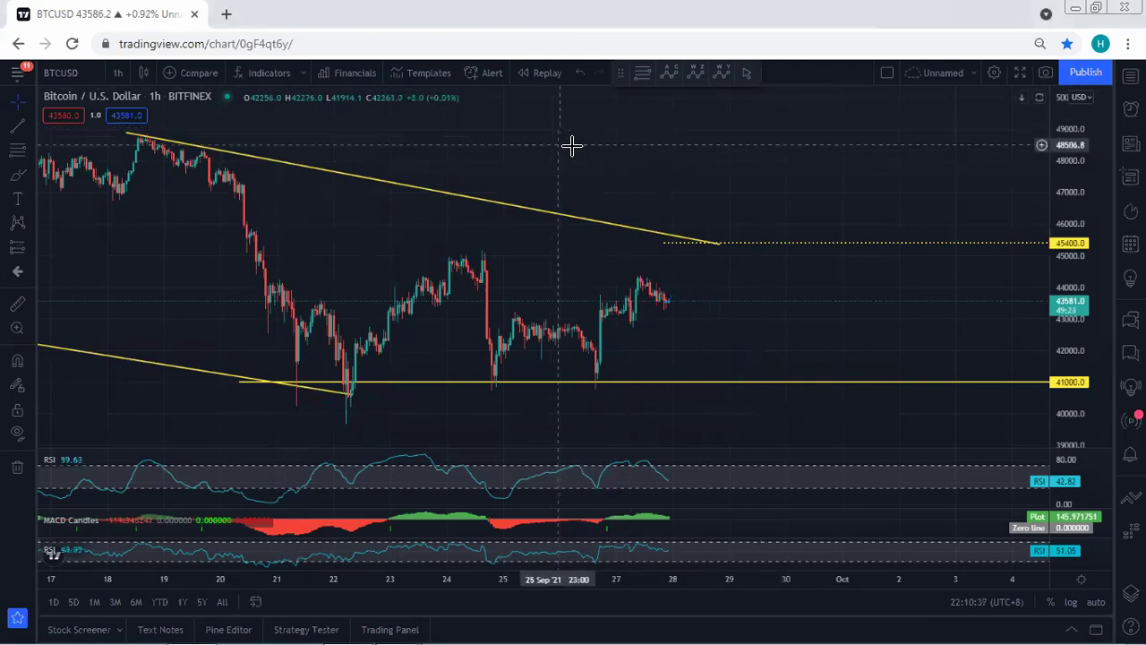
- Circle the price action since September 22, sketch a rise to 45400 followed by an arrow dropping below 39000, and clear the markings
left_click_drag(568, 146, 594, 139)
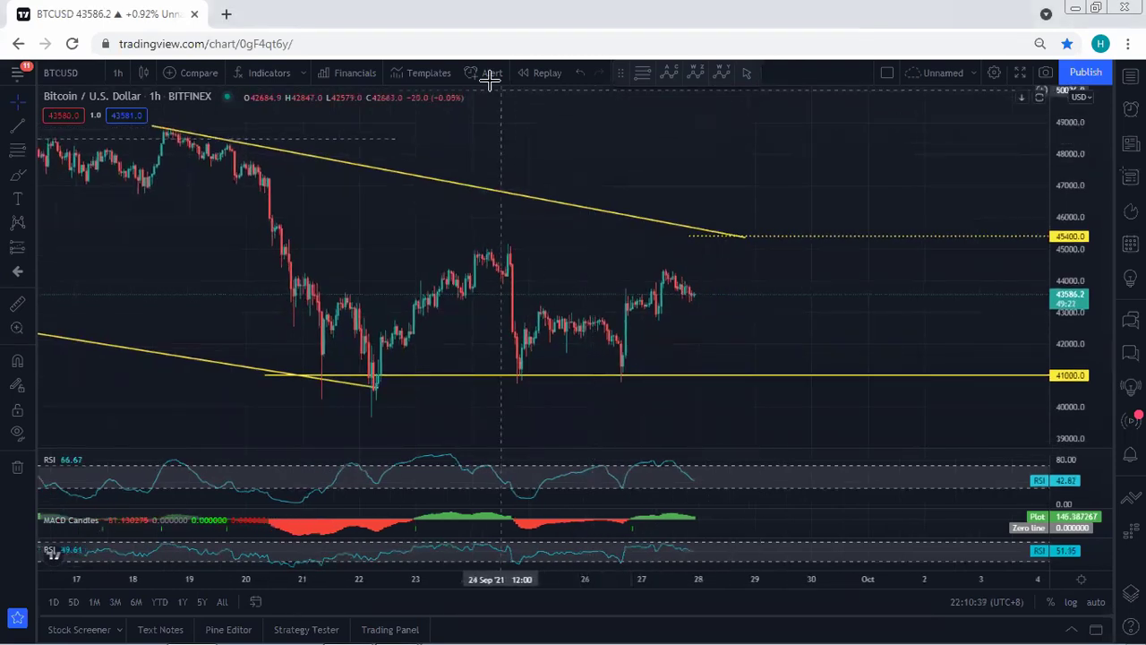
mouse_move(409, 287)
left_mouse_down()
mouse_move(660, 205)
mouse_move(690, 391)
mouse_move(362, 359)
left_mouse_up()
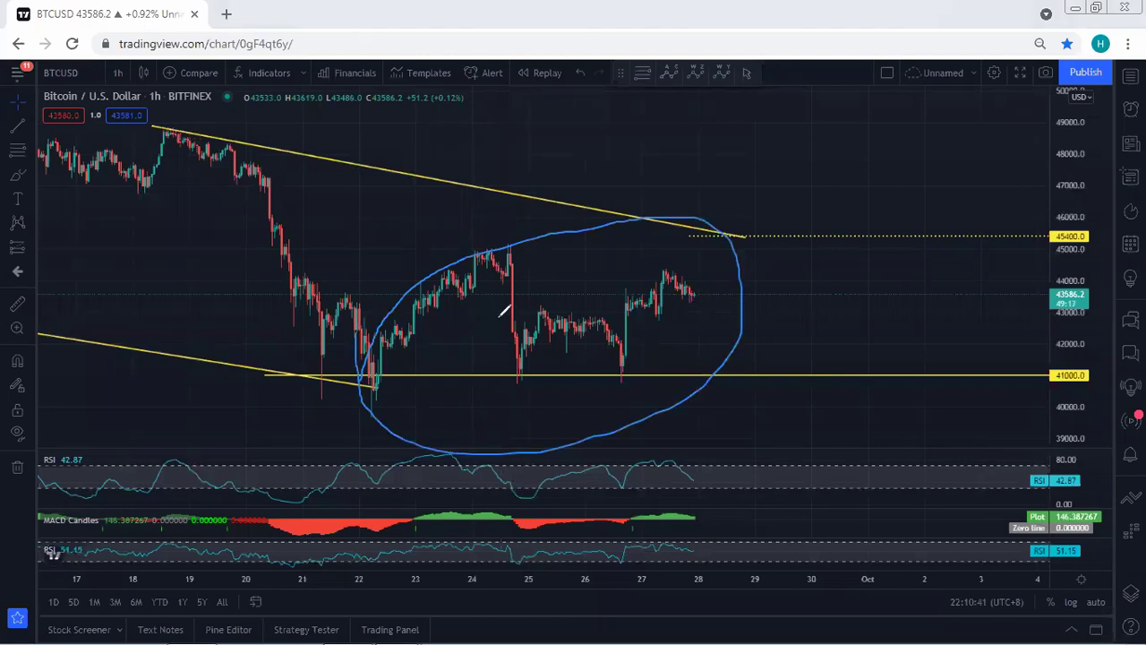
mouse_move(365, 387)
left_mouse_down()
mouse_move(623, 286)
mouse_move(739, 288)
mouse_move(813, 453)
mouse_move(822, 447)
mouse_move(770, 444)
left_mouse_up()
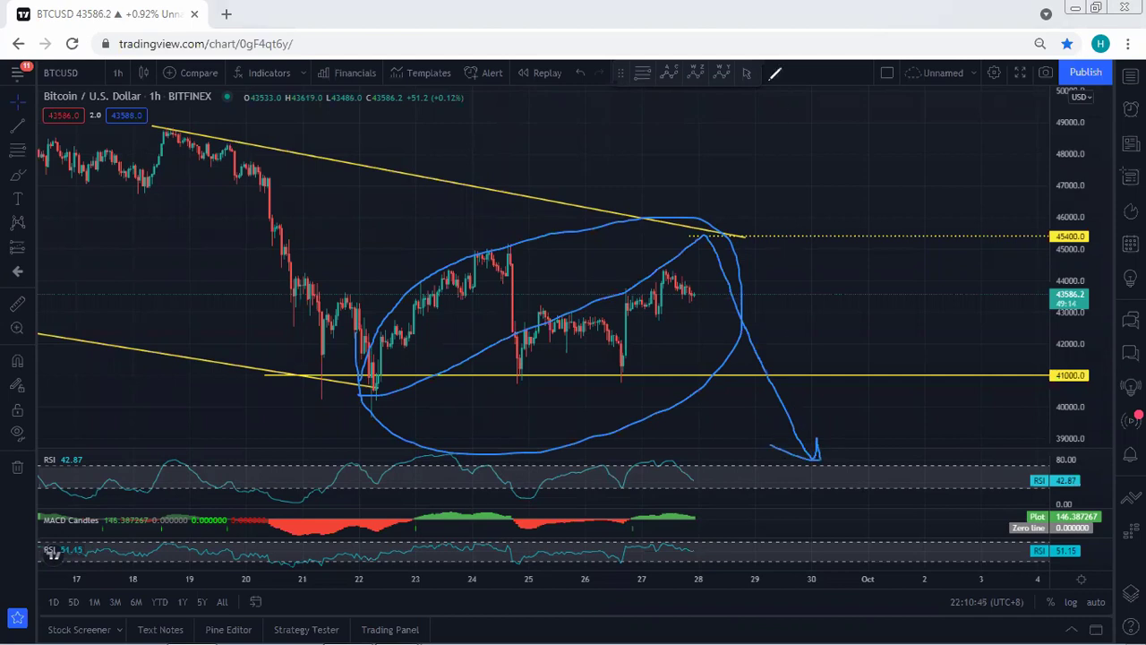
key("e")
- Sketch a rise from the September 27 candles to about 47400, mark the area around the latest candle, and clear the strokes
mouse_move(643, 305)
left_mouse_down()
mouse_move(747, 193)
mouse_move(744, 174)
mouse_move(759, 174)
left_mouse_up()
key("e")
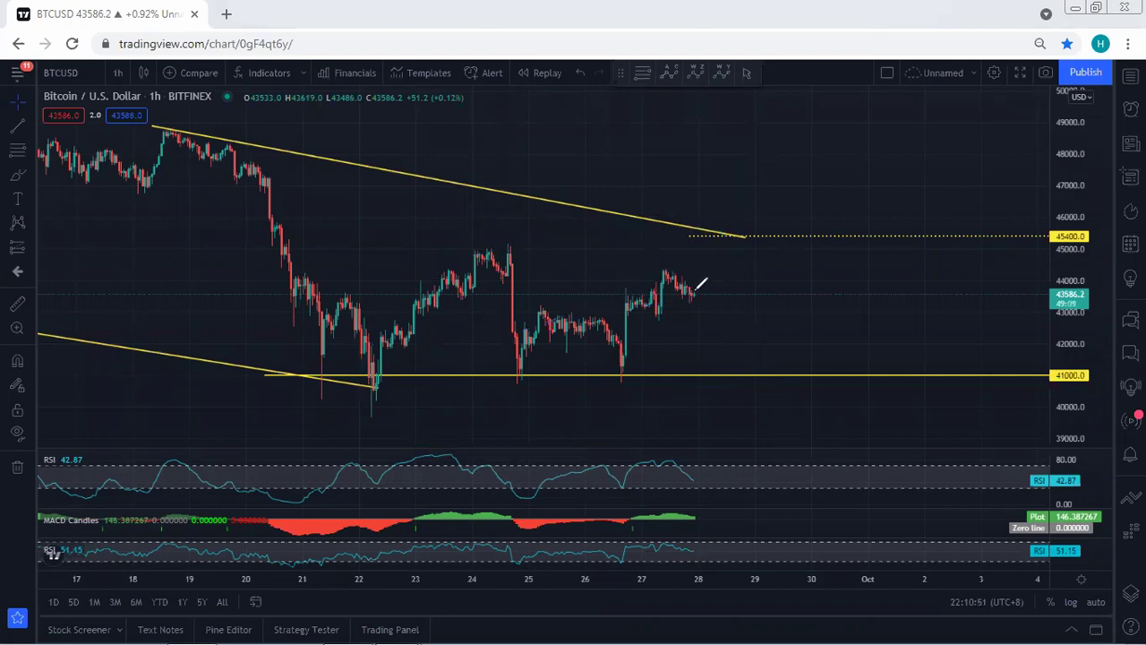
mouse_move(696, 280)
left_mouse_down()
mouse_move(715, 235)
mouse_move(686, 258)
mouse_move(695, 283)
left_mouse_up()
key("e")
- Switch the chart to the 4-hour timeframe
left_click(123, 72)
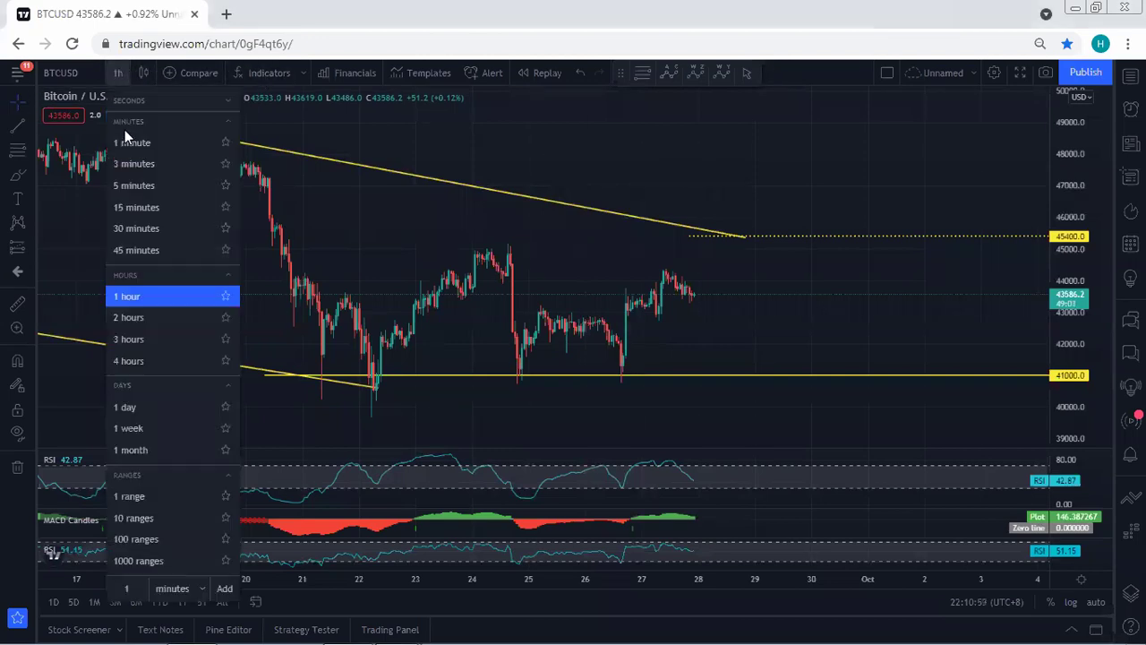
left_click(130, 361)
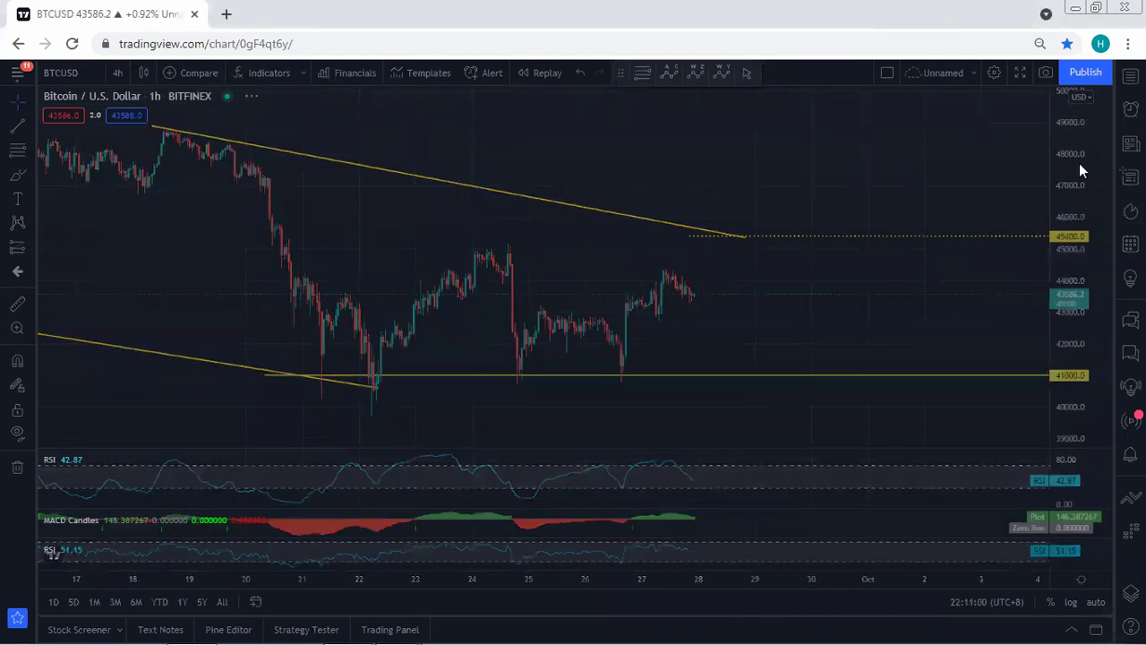